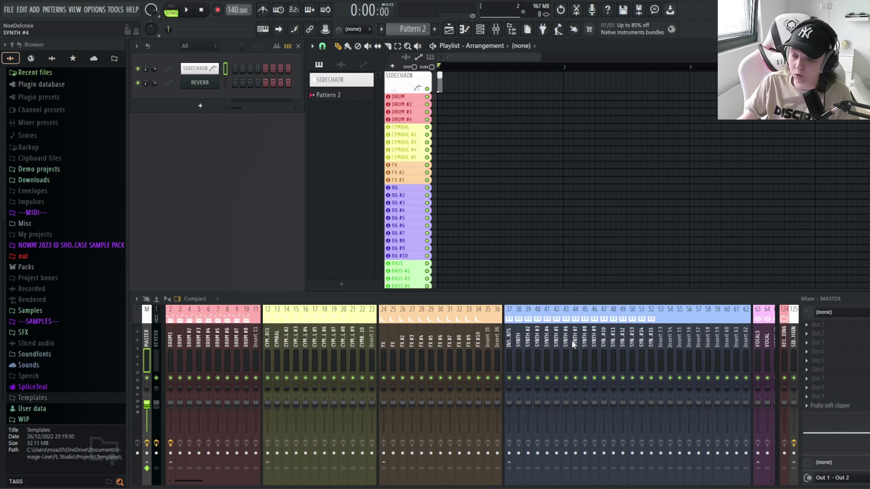
scroll(574, 344, "down", 6)
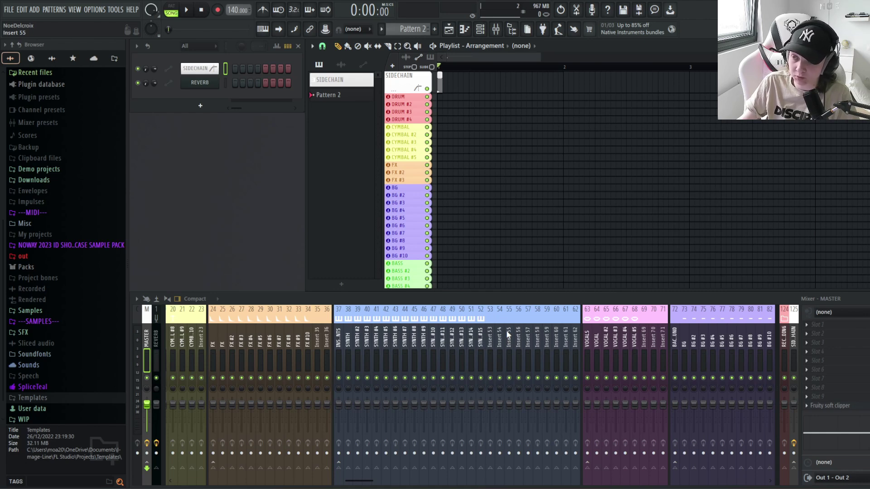
scroll(510, 336, "up", 5)
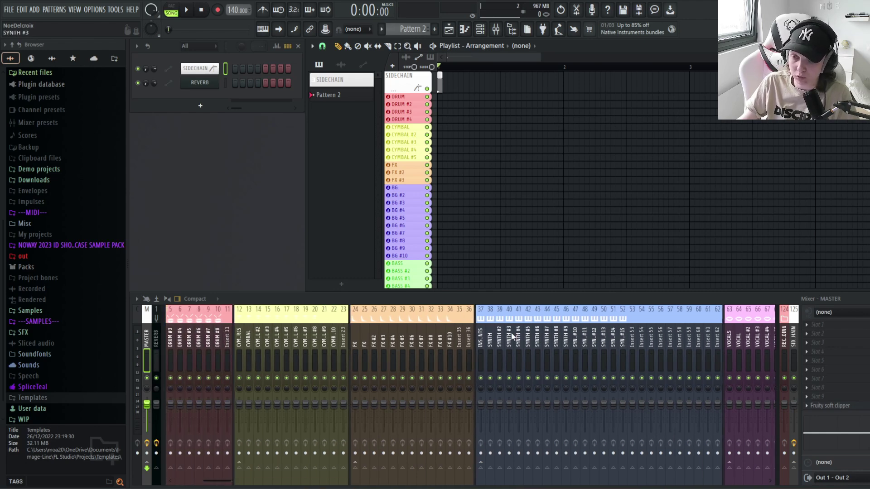
scroll(511, 336, "up", 1)
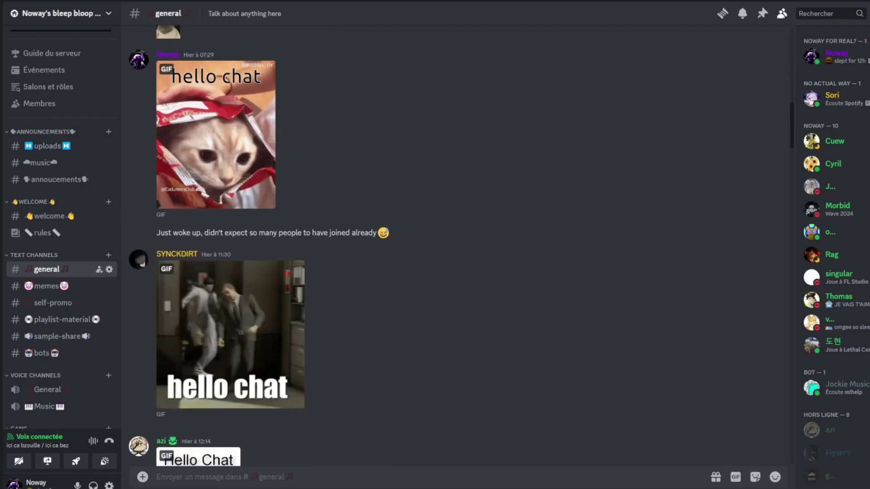
Step: Switch to Discord and browse the messages in the server's general and playlist-material channels
scroll(453, 244, "down", 15)
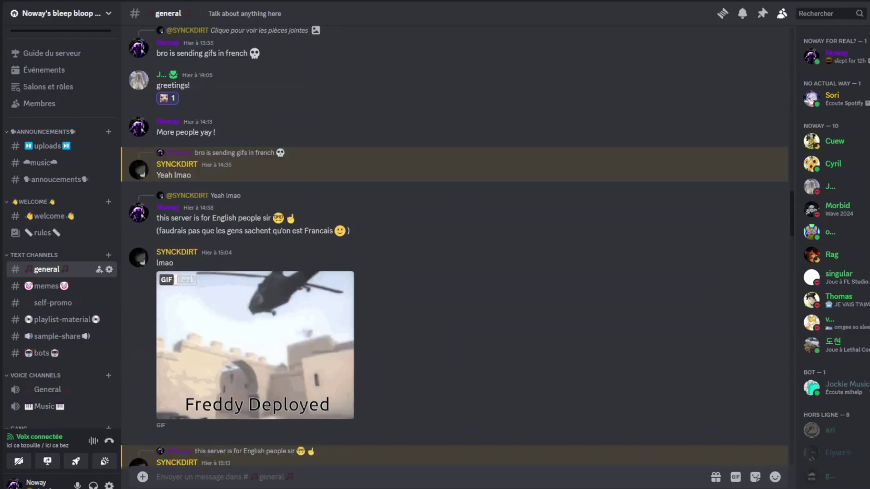
scroll(453, 245, "down", 10)
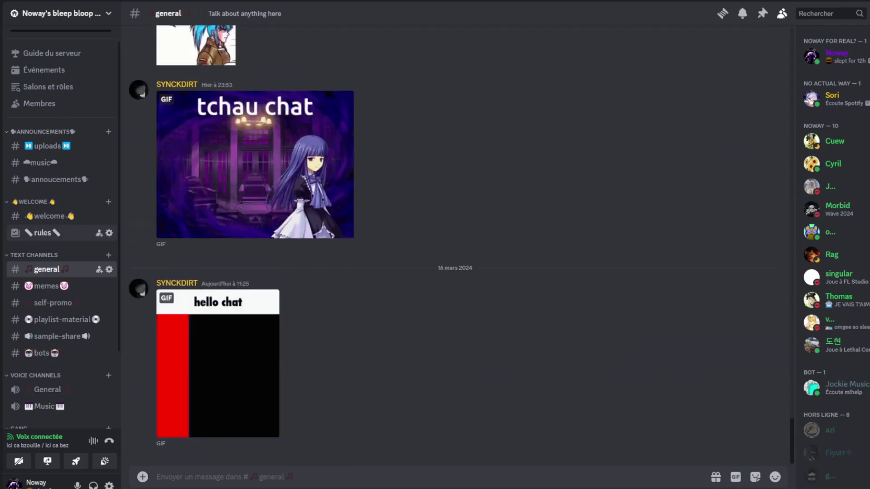
left_click(59, 319)
scroll(453, 245, "down", 10)
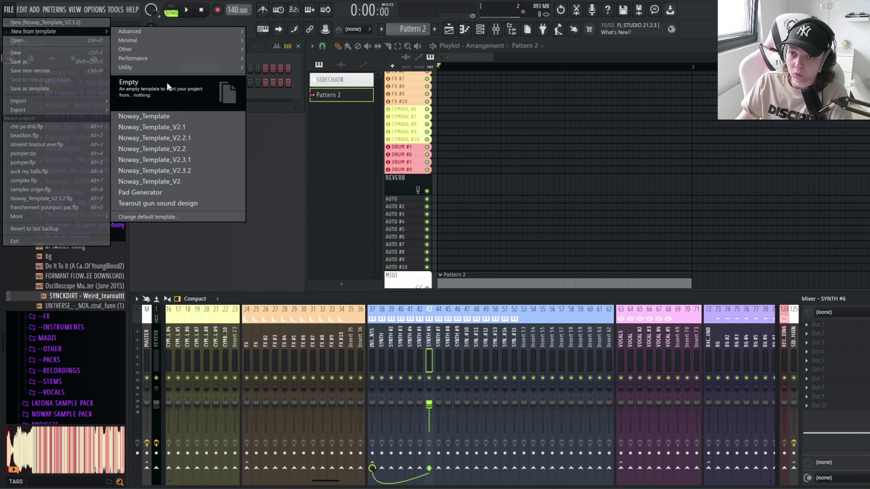
Step: Switch back to FL Studio and create a new project from the Empty template, discarding changes to untitled.flp
left_click(171, 86)
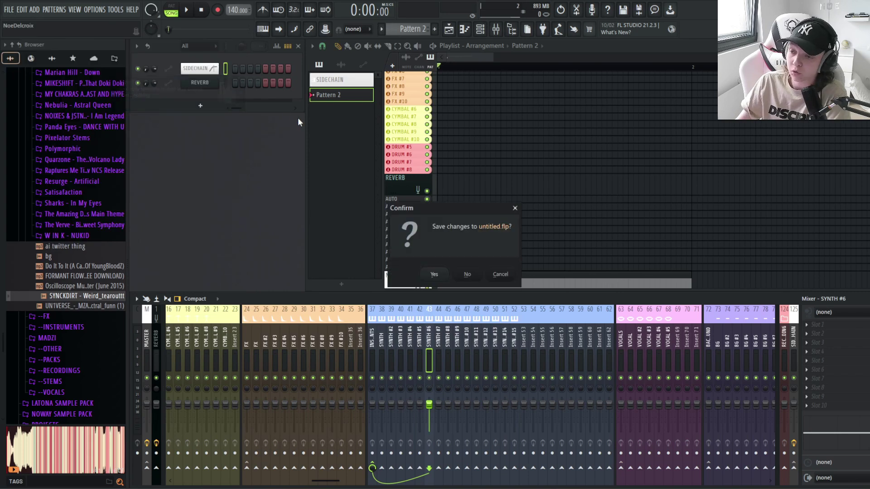
left_click(467, 273)
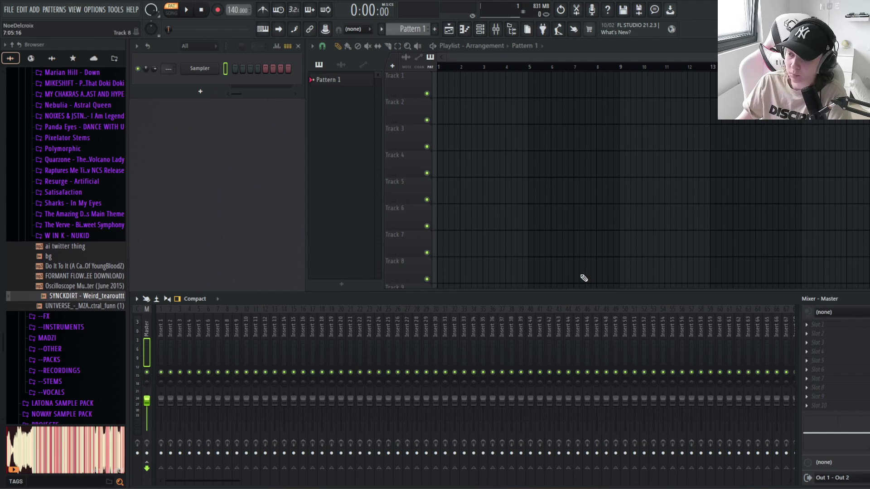
mouse_move(418, 290)
left_mouse_down()
mouse_move(414, 459)
mouse_move(421, 293)
left_mouse_up()
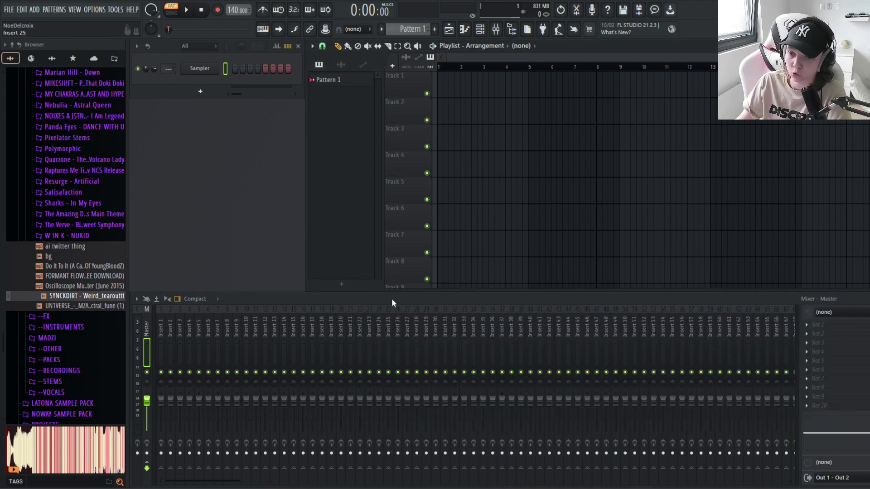
Step: Create a new project from the default template Noway_Template_V2.3.2
left_click(14, 5)
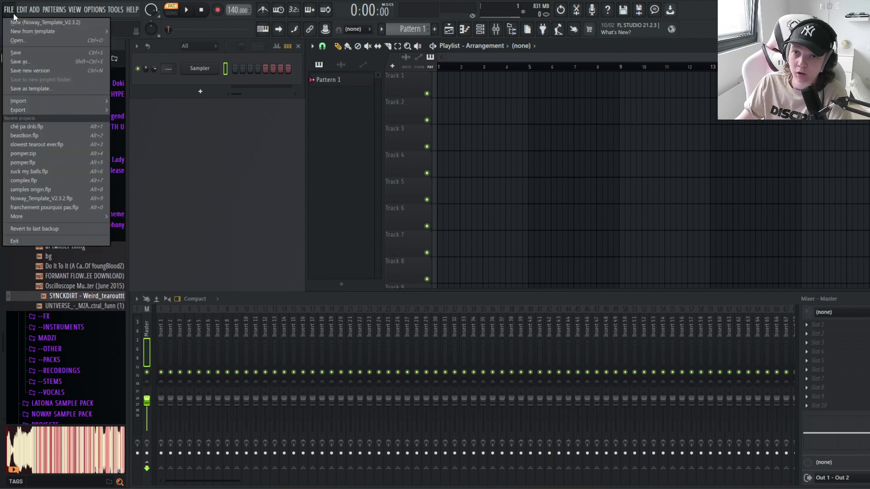
left_click(24, 22)
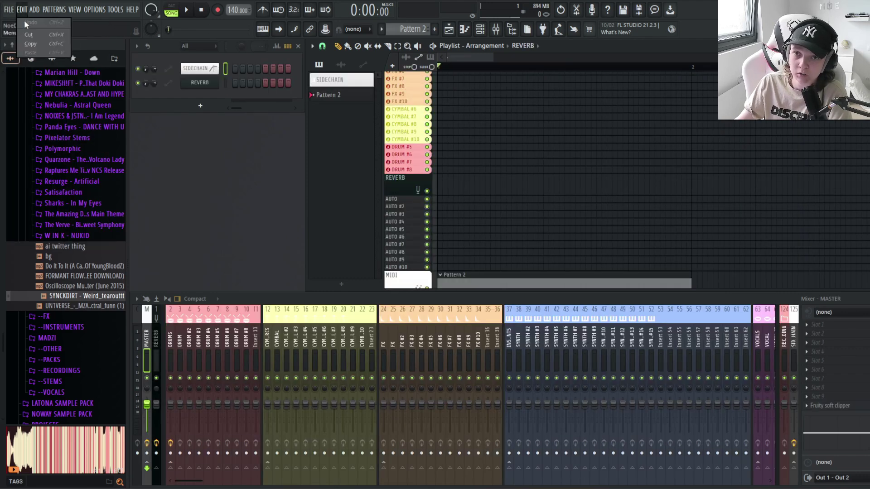
left_click(9, 9)
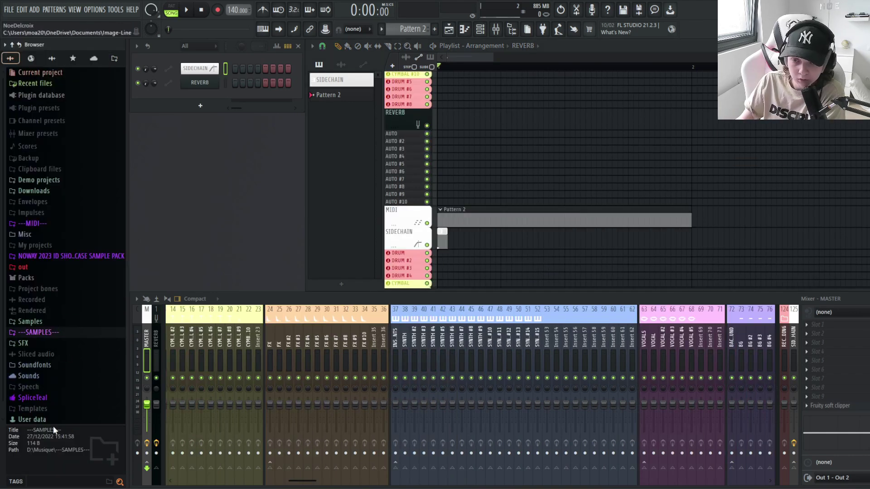
Step: Expand the Templates folder in the browser to list the saved project templates
right_click(40, 409)
left_click(32, 410)
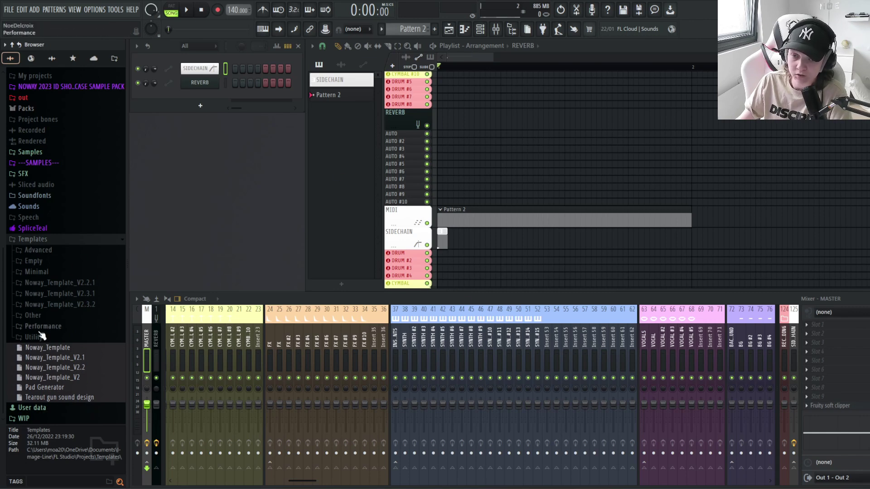
left_click(13, 8)
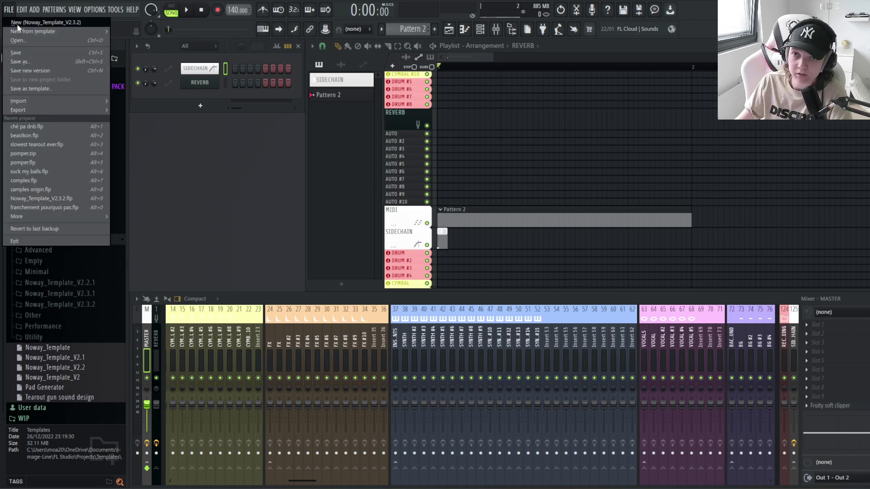
mouse_move(23, 29)
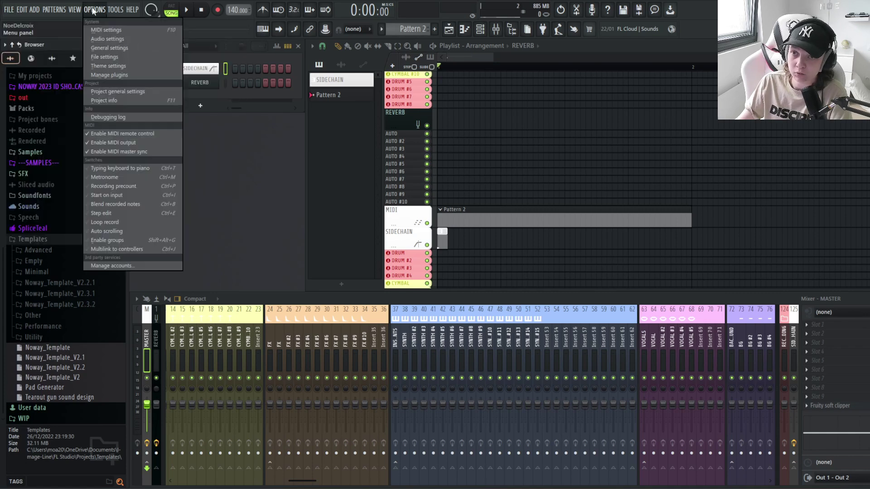
Step: Open the General settings and examine the templates available as the default project template
mouse_move(98, 12)
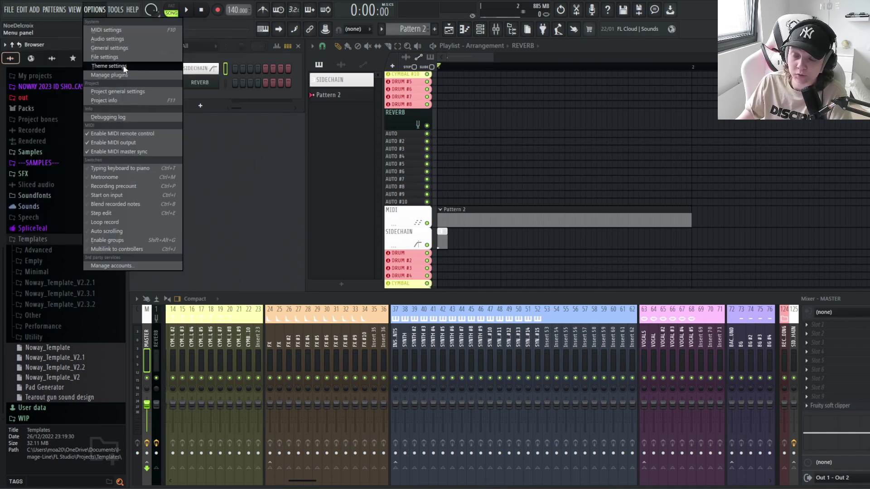
left_click(119, 48)
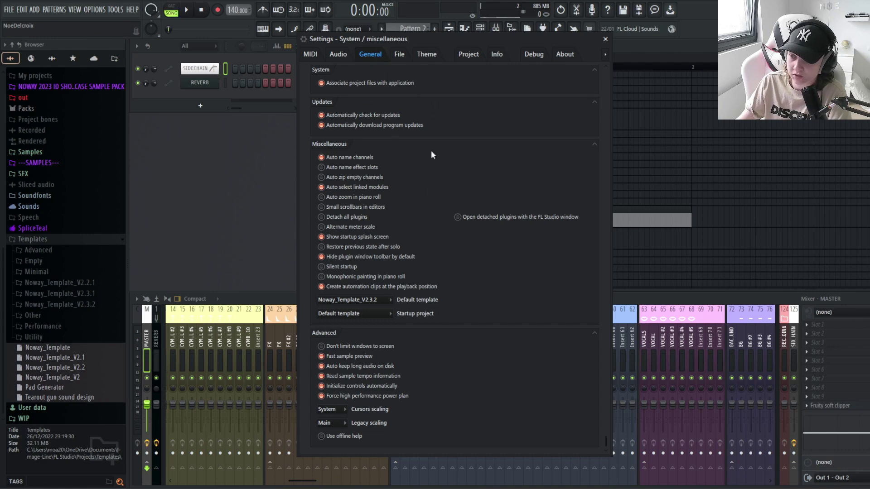
left_click(366, 302)
left_click(349, 301)
left_click(384, 302)
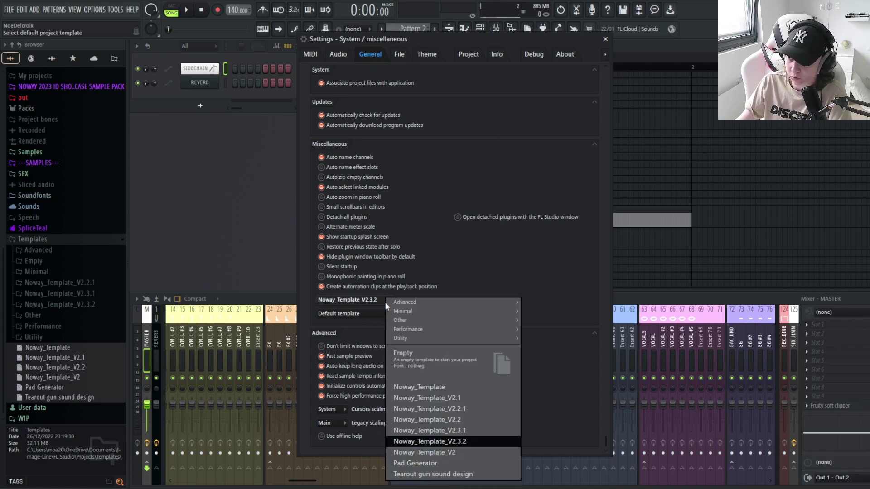
left_click(503, 279)
left_click(370, 300)
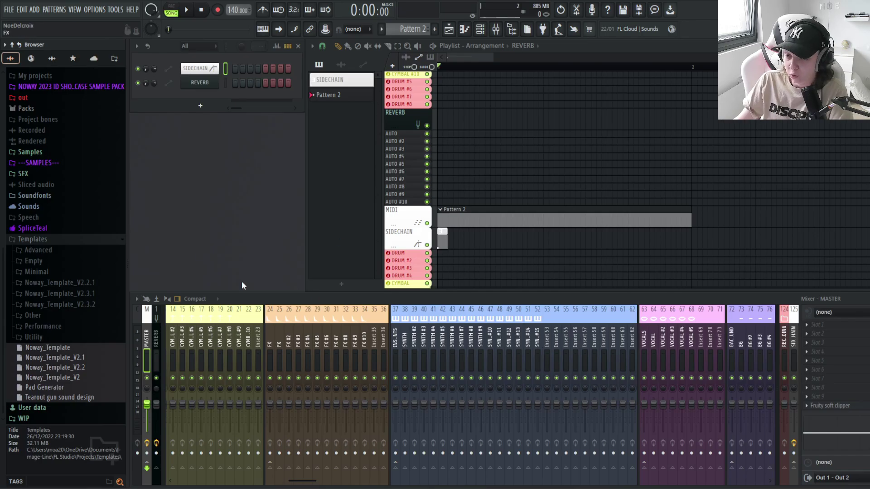
left_click(11, 10)
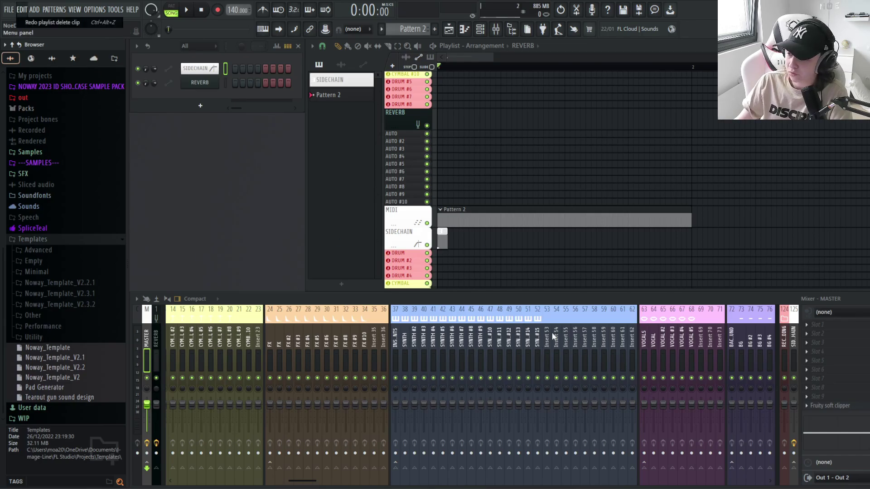
left_click(555, 337)
scroll(544, 339, "up", 5)
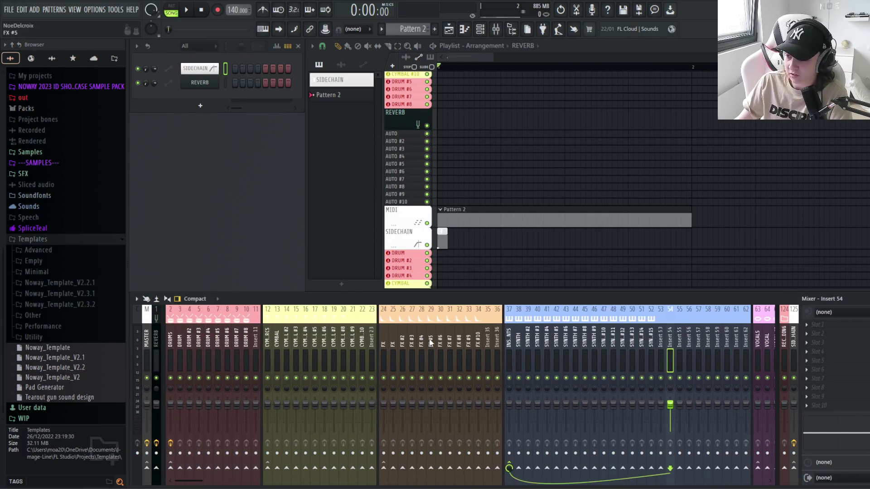
left_click(12, 12)
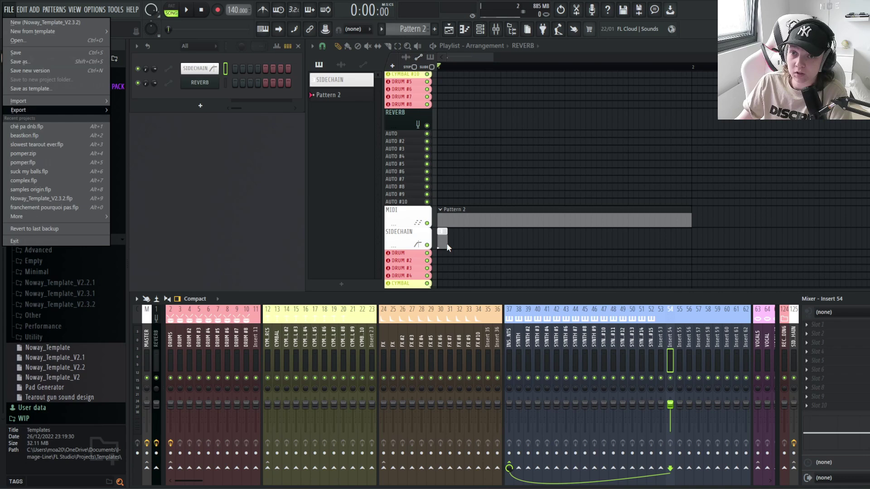
left_click(542, 348)
Step: Start a new project from the Empty template
left_click(11, 9)
mouse_move(55, 32)
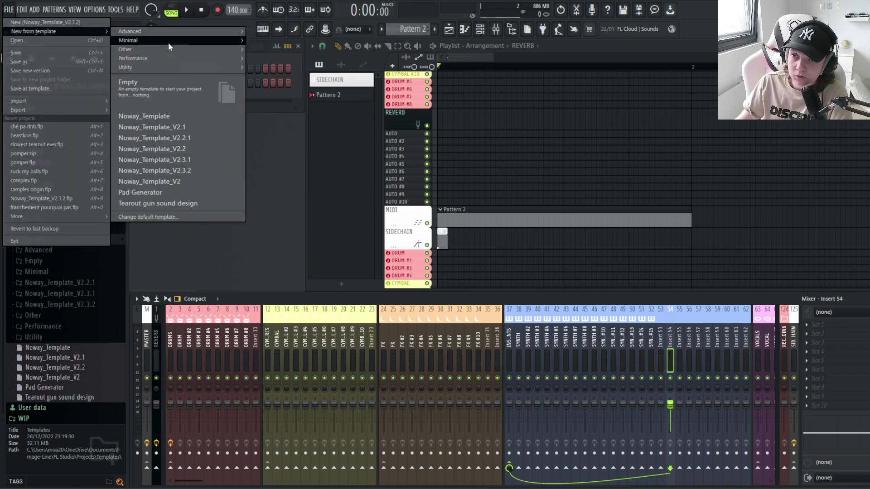
left_click(173, 96)
right_click(406, 85)
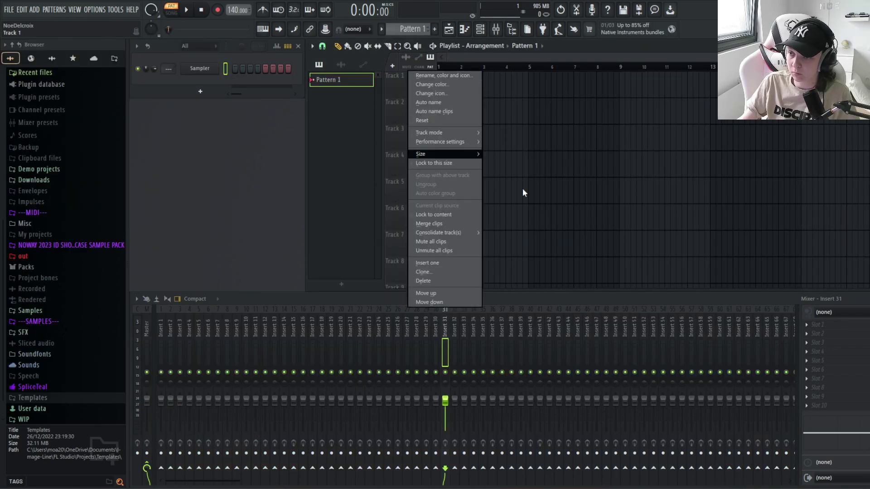
mouse_move(451, 132)
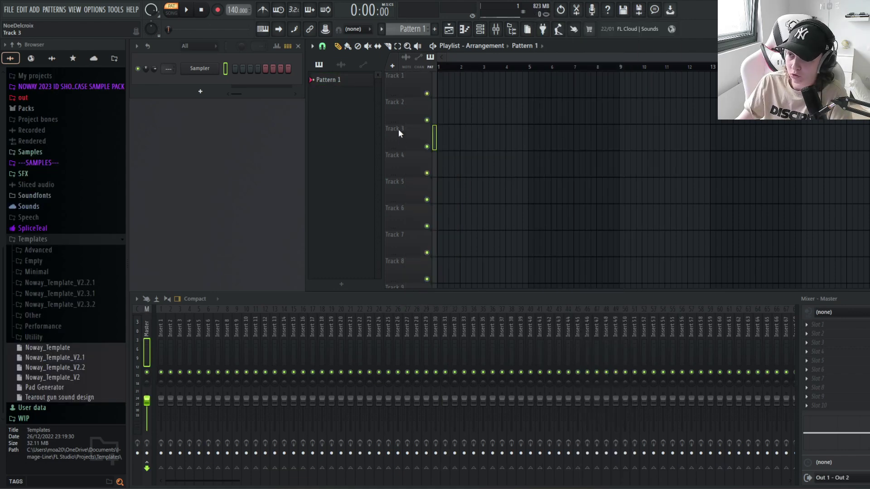
right_click(394, 86)
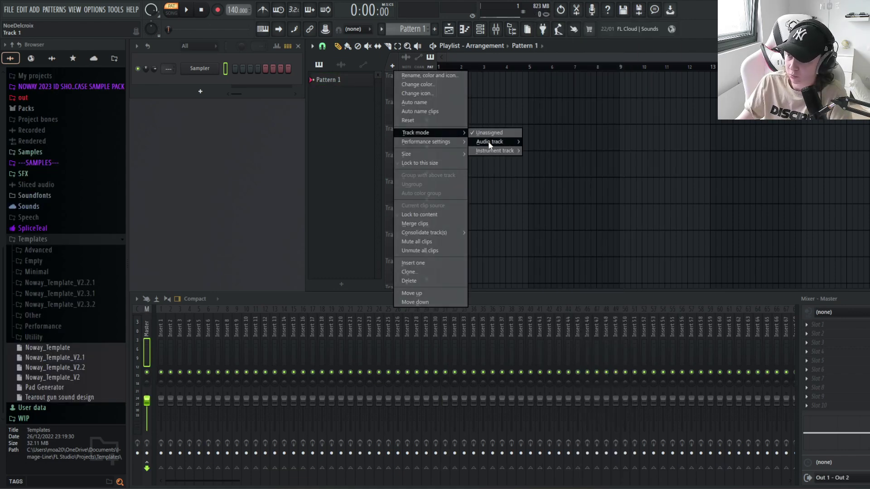
mouse_move(490, 144)
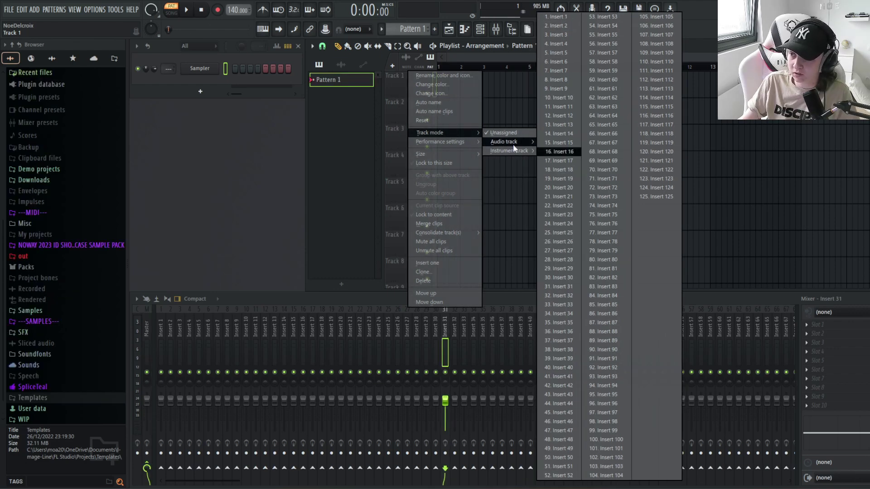
left_click(403, 99)
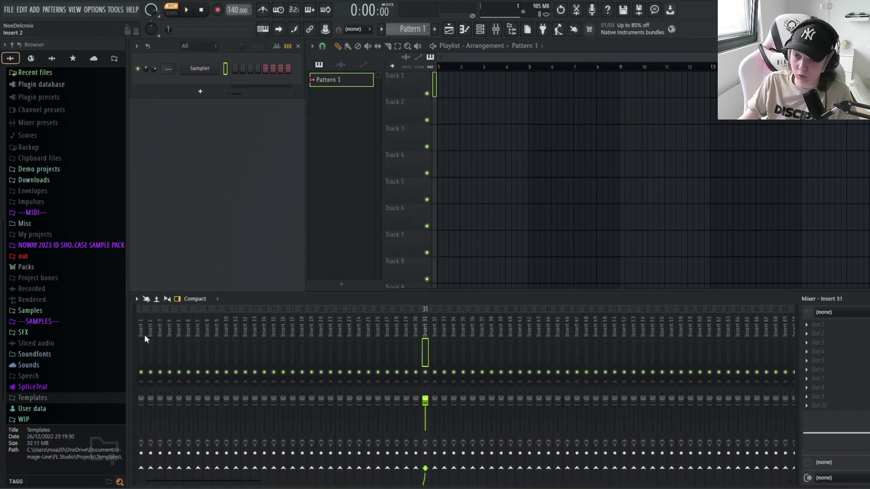
Step: Make Track 1 an audio track routed to mixer Insert 1, and place the Avant Kick 18 (F#) clip at its start
left_click(164, 336)
right_click(408, 73)
mouse_move(506, 140)
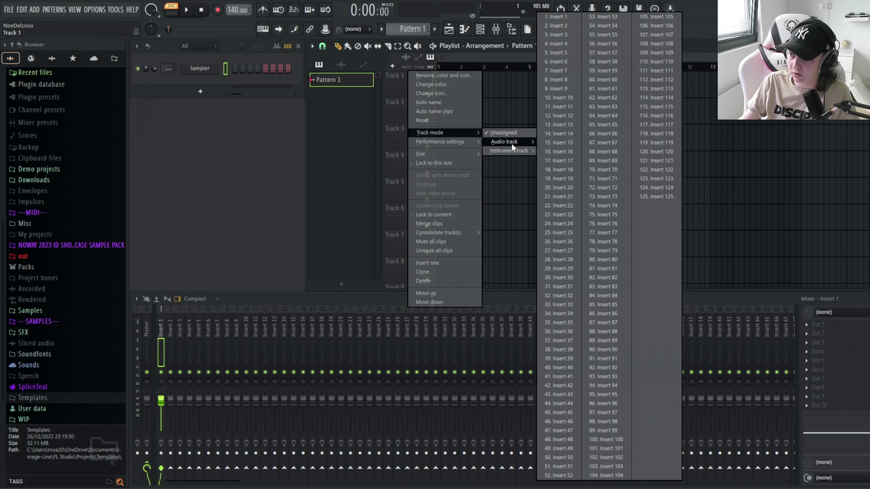
left_click(561, 17)
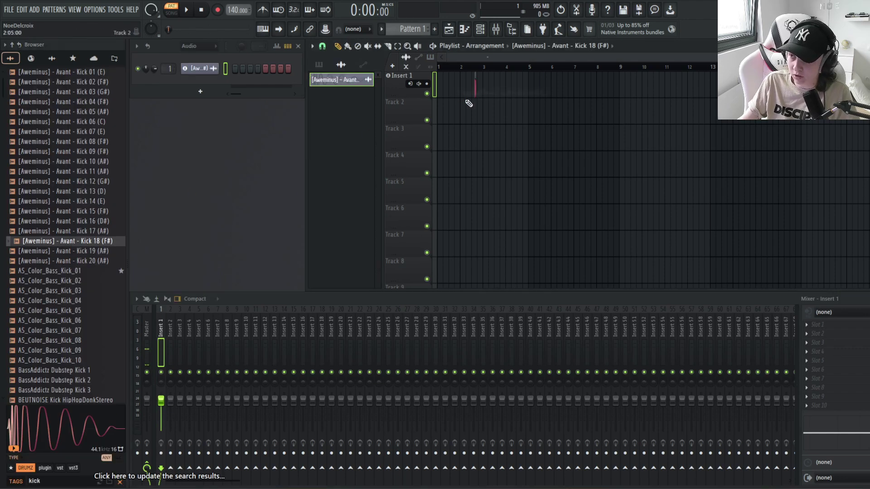
left_click_drag(466, 101, 446, 84)
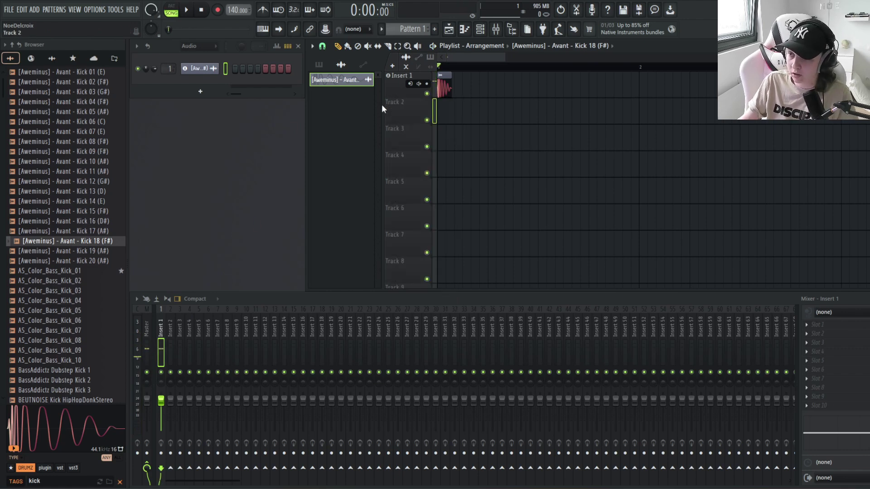
Step: Make Track 2 an audio track routed to mixer Insert 2 and place AS_Color_Bass_Kick_02 on it in bar 1
right_click(393, 99)
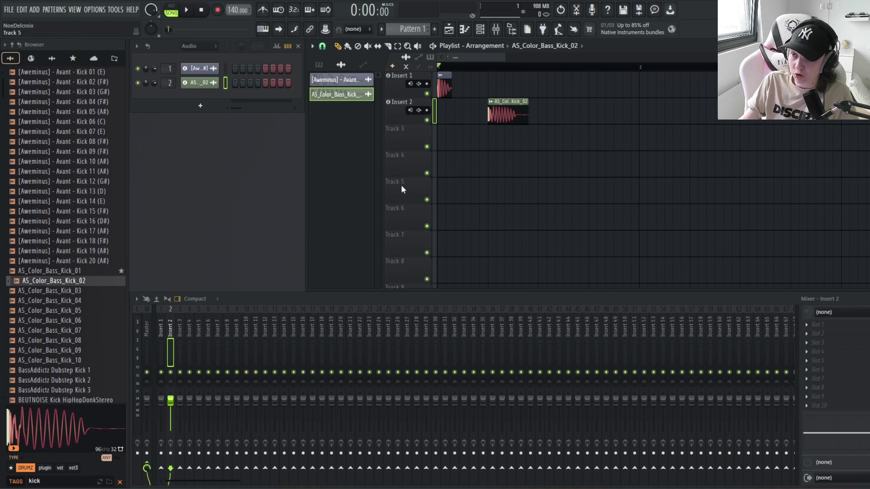
scroll(449, 165, "down", 2)
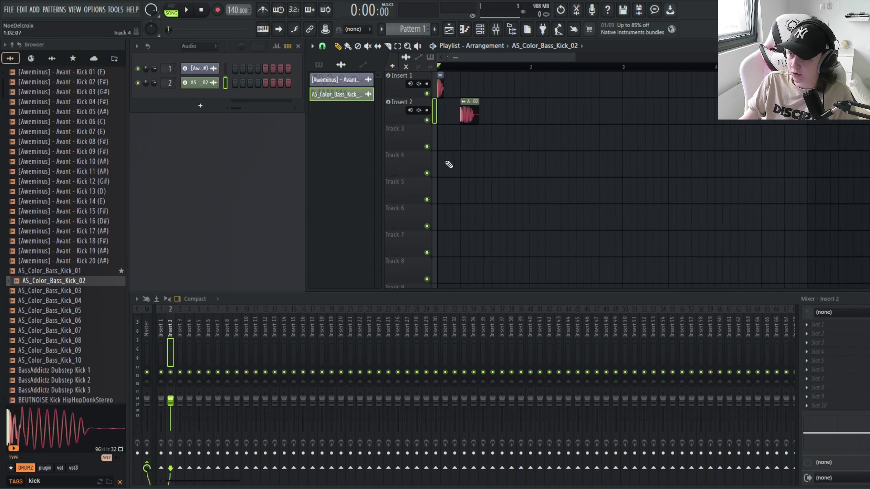
scroll(437, 144, "down", 1)
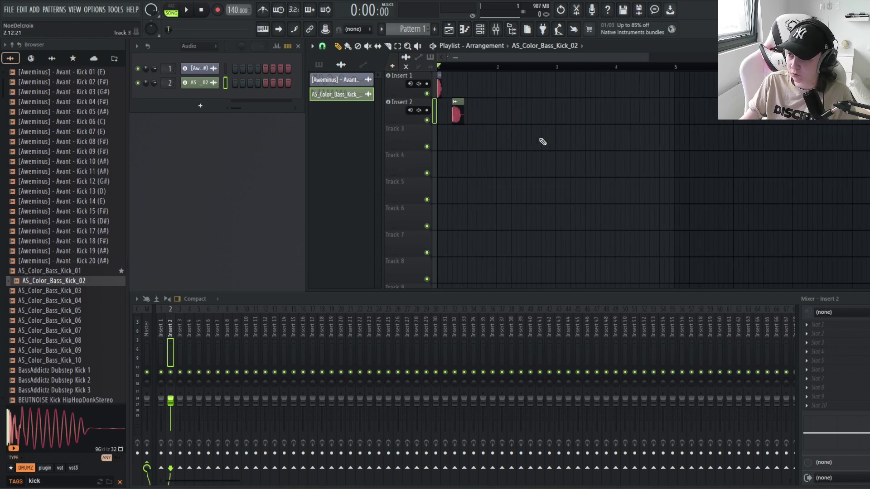
scroll(437, 144, "down", 2)
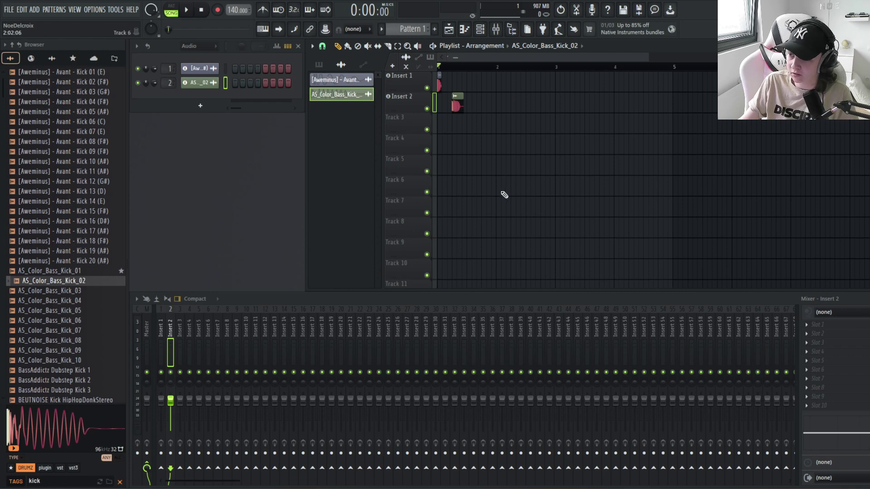
Step: Place the BN_kick_goobingly sample at the start of playlist Track 8
scroll(630, 216, "up", 2)
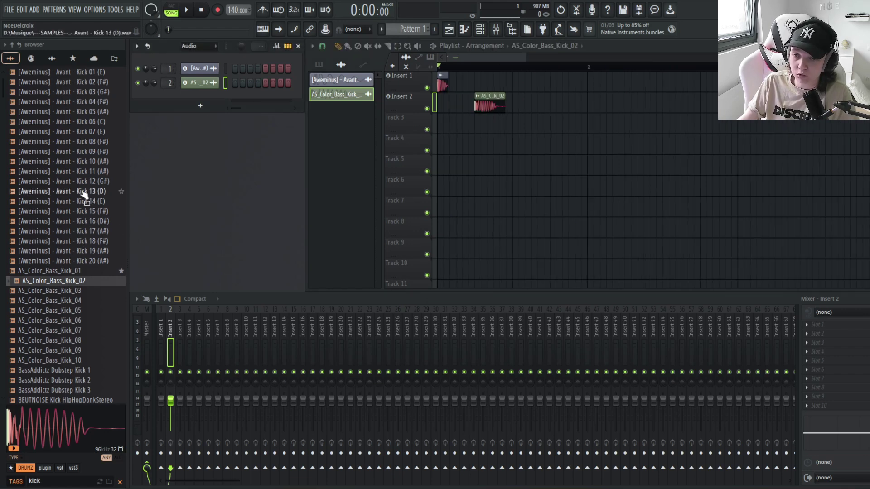
scroll(73, 268, "down", 8)
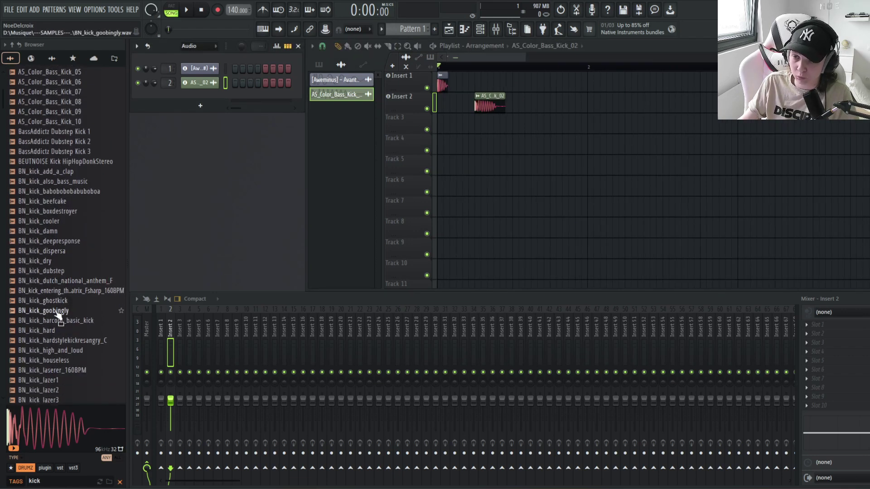
left_click_drag(58, 315, 448, 229)
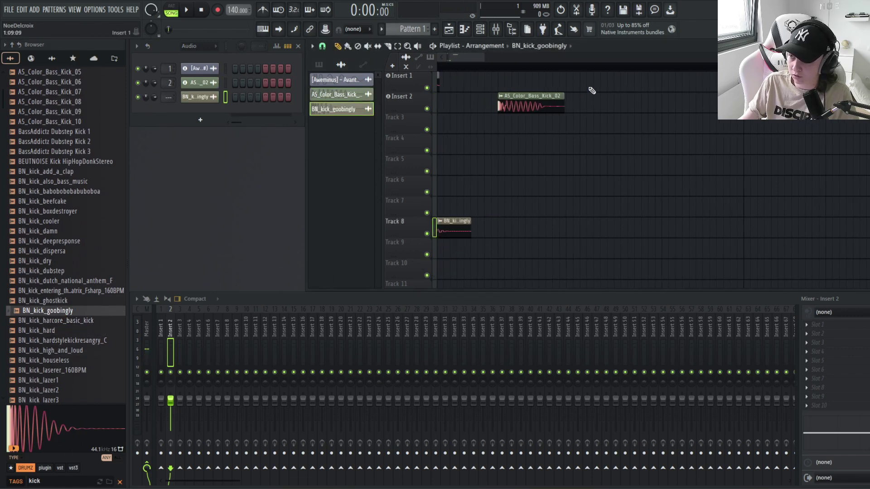
scroll(566, 100, "up", 2)
scroll(442, 116, "down", 4)
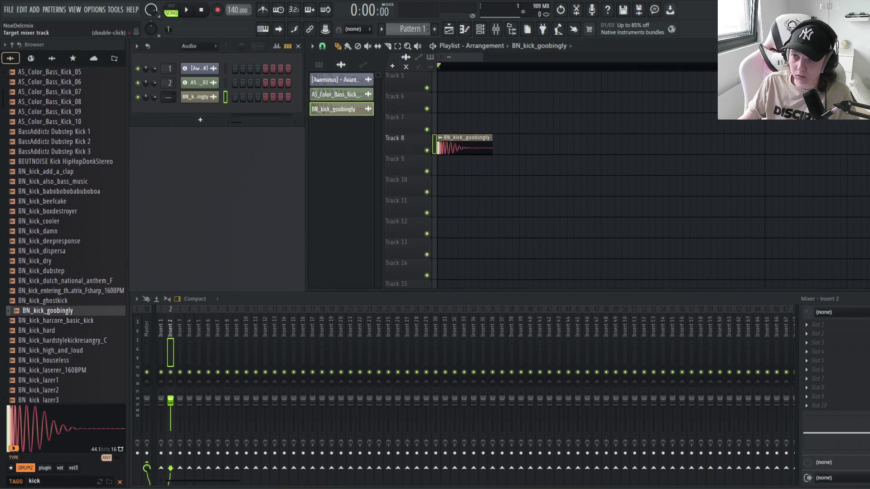
Step: Route the BN_kick_goobingly channel to mixer Insert 15
scroll(168, 97, "up", 8)
left_click_drag(168, 97, 168, 108)
left_click(294, 336)
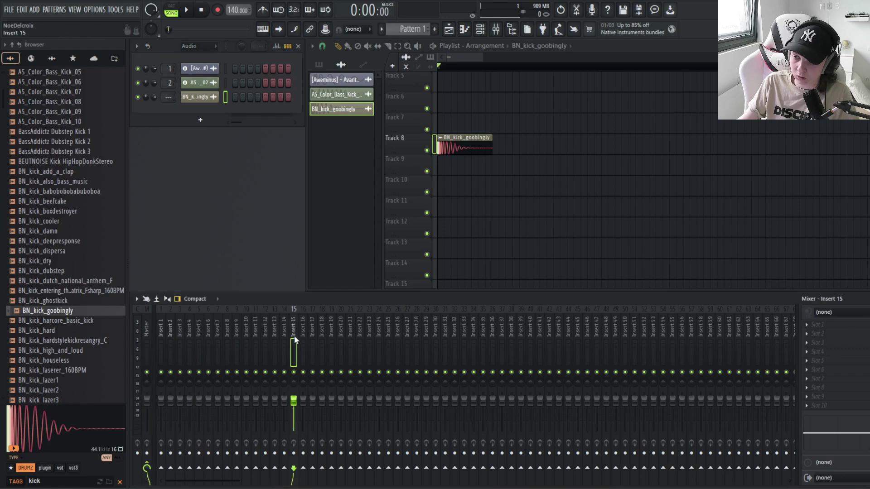
key("ctrl+l")
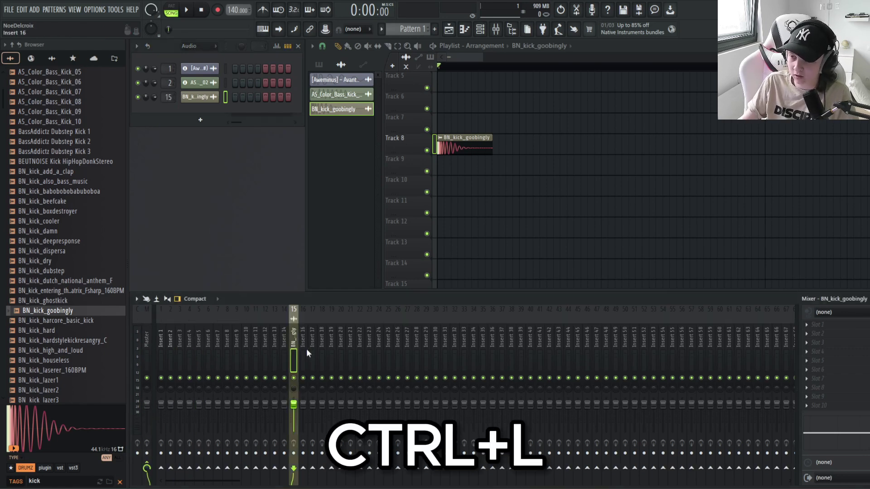
Step: Place BN_kick_hard at the start of the Insert 2 track, delete the BN_kick_goobingly clip from Track 8, and play the result
scroll(472, 202, "up", 4)
scroll(472, 203, "down", 4)
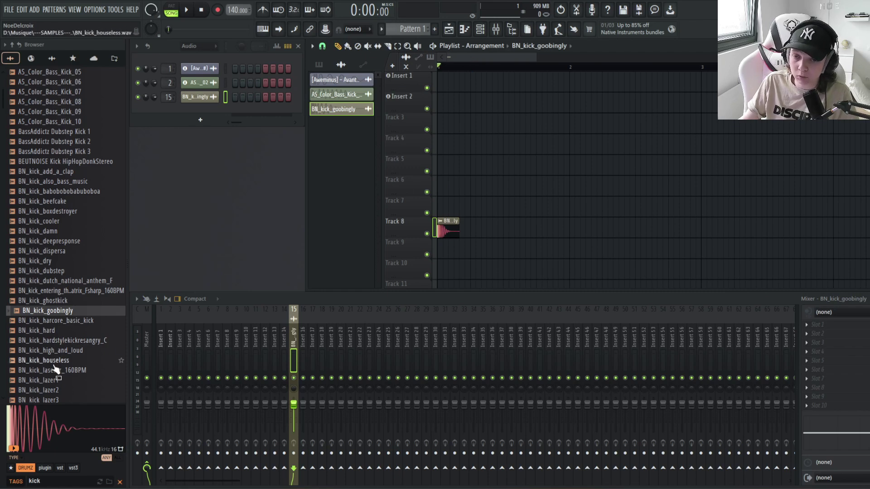
left_click_drag(41, 330, 456, 107)
scroll(474, 109, "up", 3)
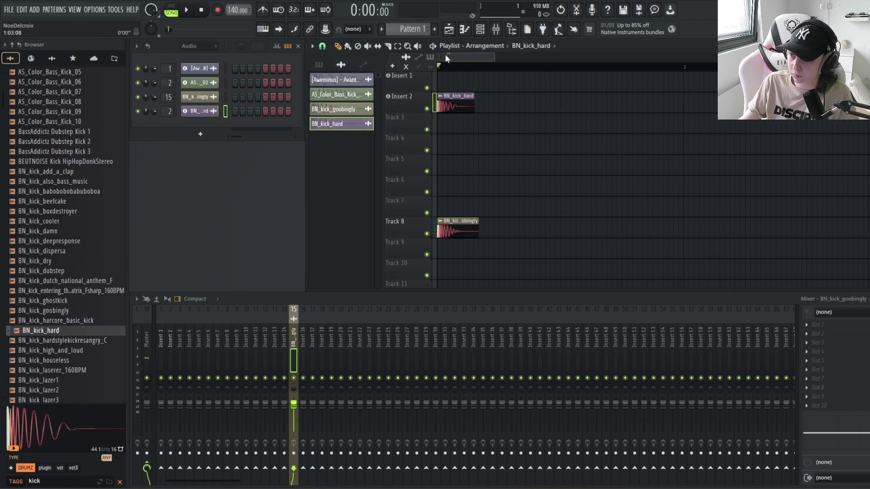
right_click(468, 233)
key("space")
key("space")
Step: Examine the Distortion effects available for the first effect slot of mixer Insert 2
left_click(173, 323)
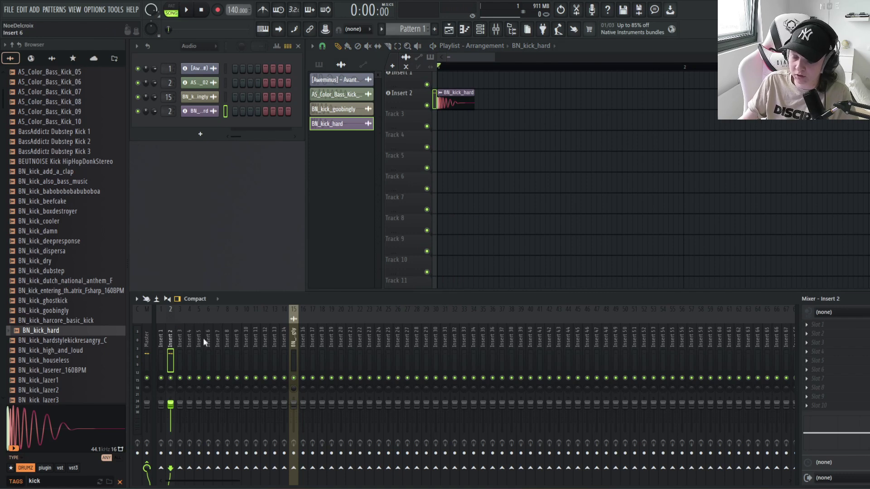
left_click(816, 325)
mouse_move(766, 348)
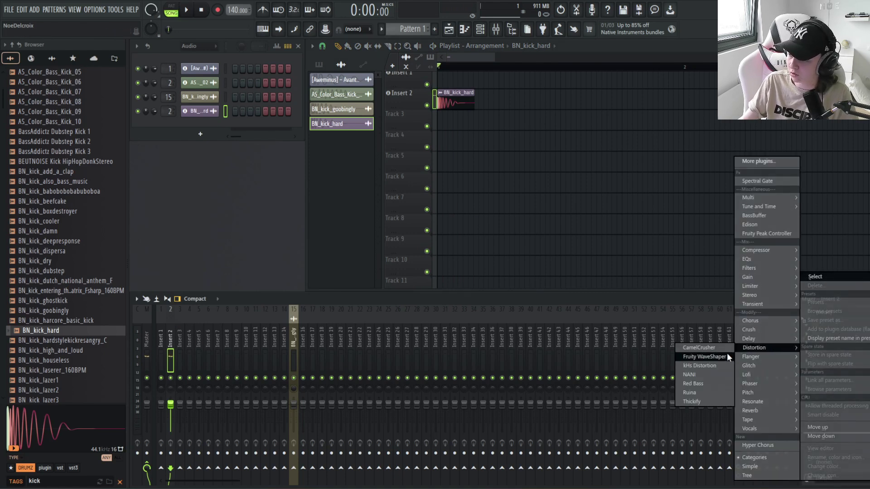
left_click(332, 217)
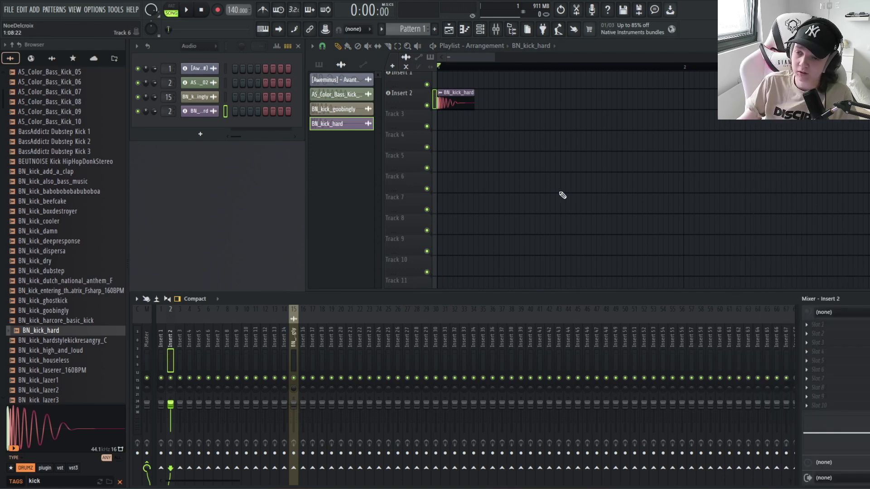
Step: Delete the BN_kick_hard clip and start a new project from the default template, discarding the changes to untitled.flp
scroll(456, 84, "up", 1)
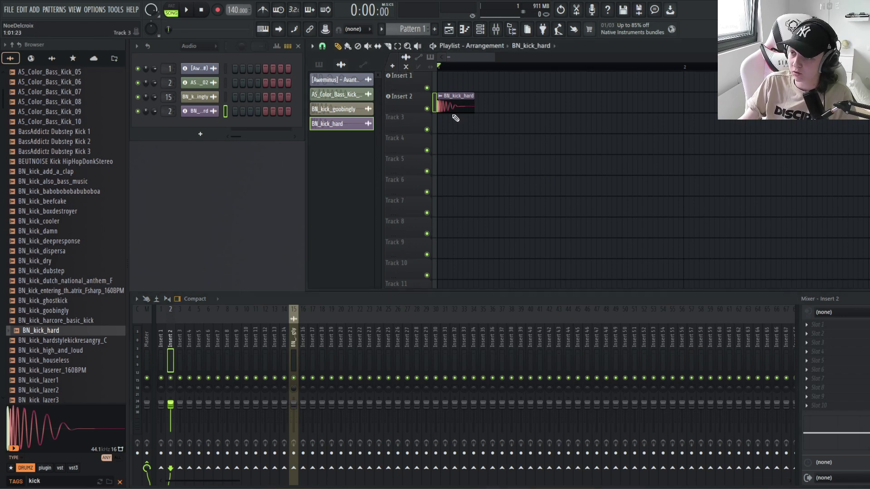
right_click(457, 107)
left_click(9, 10)
left_click(27, 23)
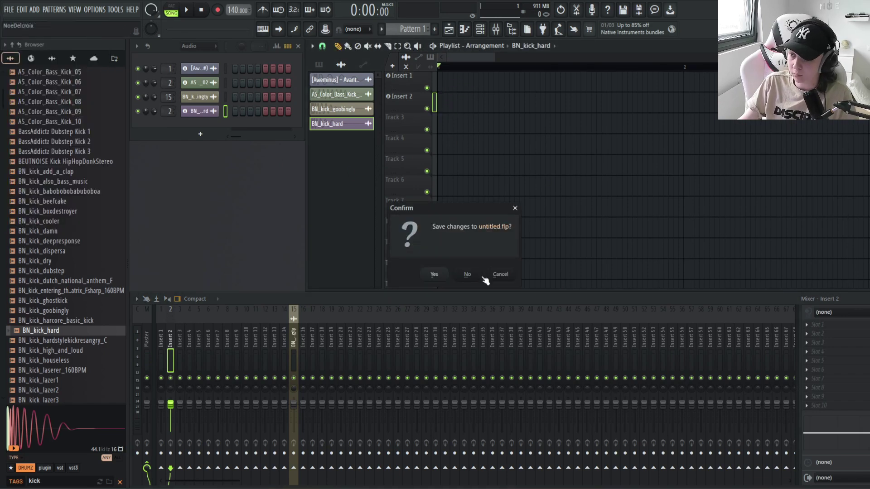
left_click(476, 275)
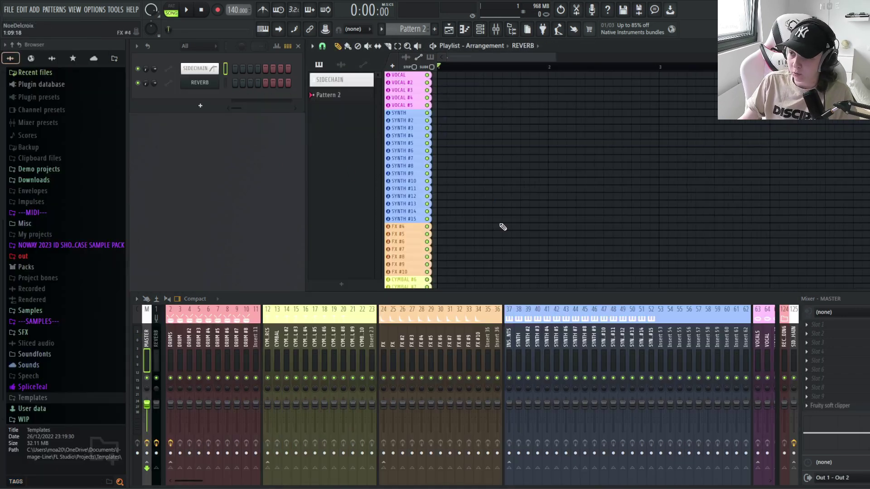
Step: Extend the playlist downward over the mixer and examine the track mode options of the BG #9 track
scroll(396, 159, "down", 10)
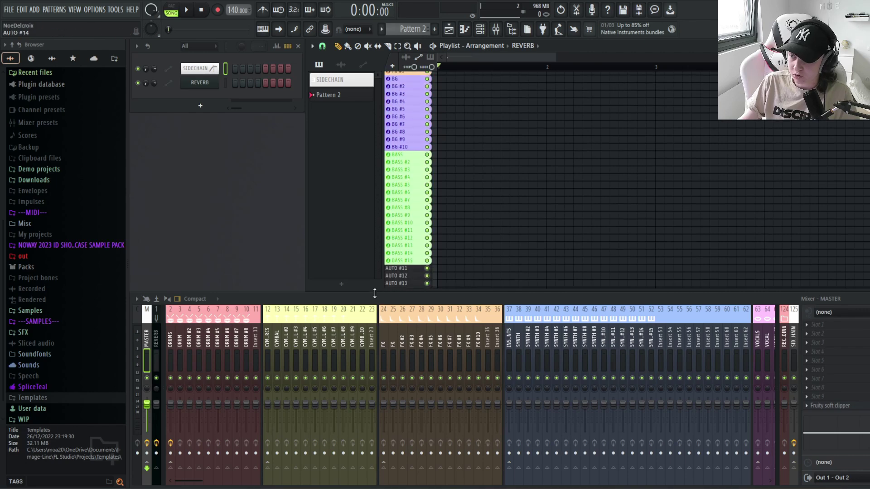
left_click_drag(321, 291, 320, 486)
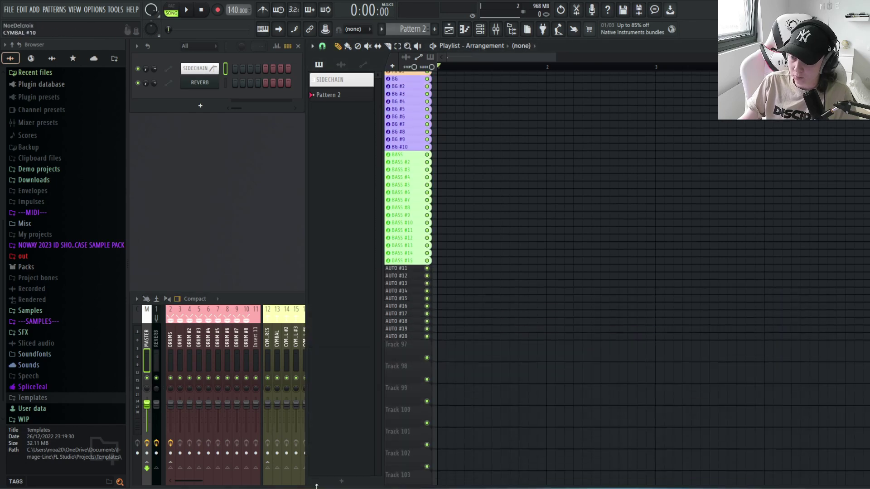
scroll(461, 285, "up", 5)
right_click(403, 291)
mouse_move(445, 306)
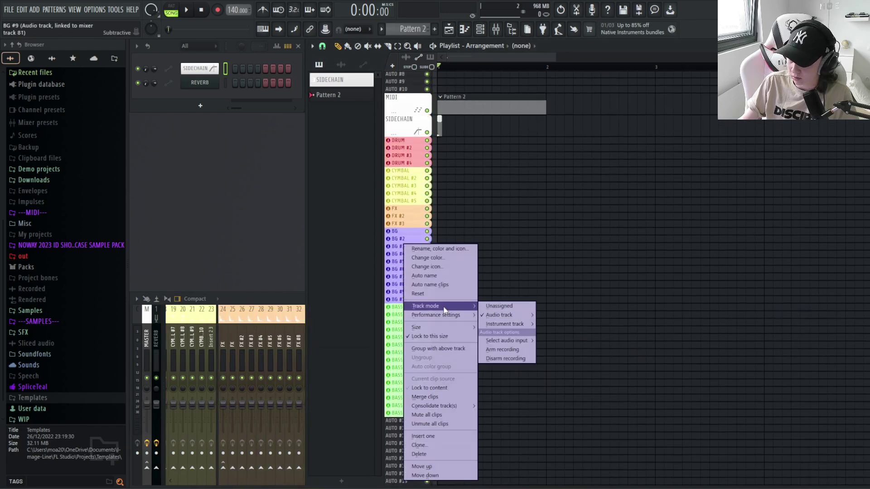
mouse_move(503, 315)
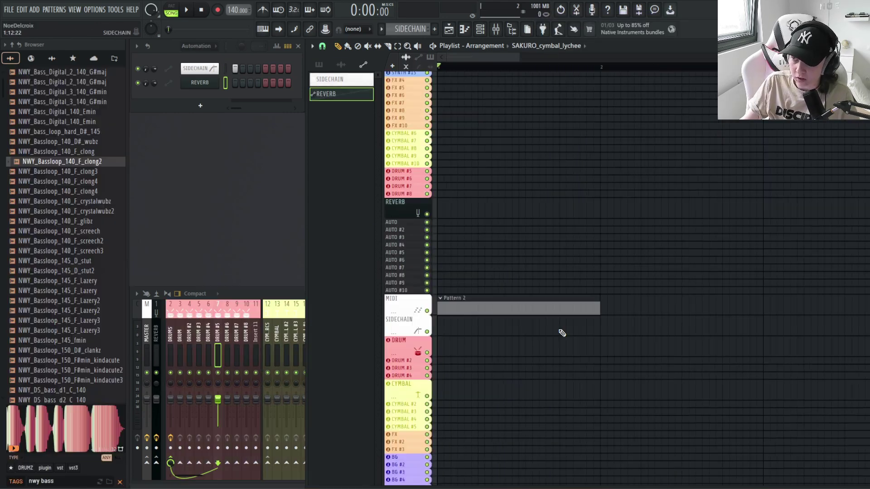
Step: Examine how the template's playlist tracks are ordered and color-grouped, from the vocals and synths down to the basses and automation tracks
scroll(458, 206, "up", 3)
scroll(490, 314, "down", 8)
scroll(594, 295, "up", 2)
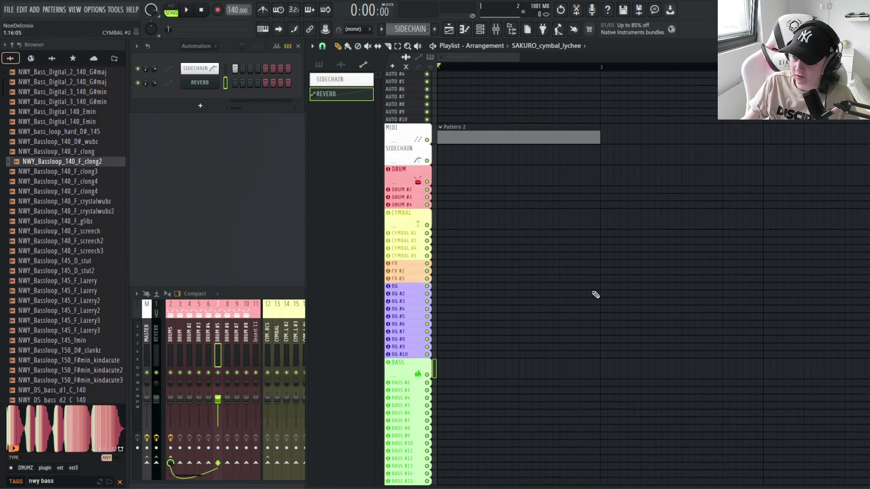
scroll(595, 294, "down", 1)
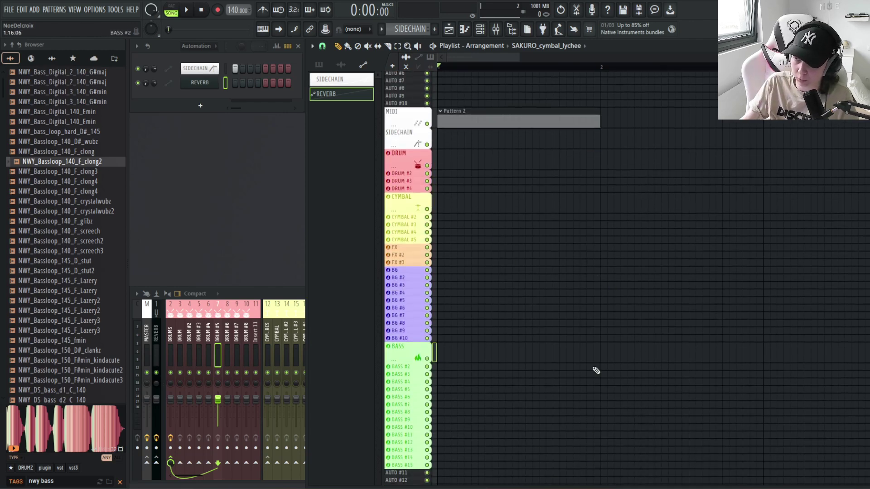
scroll(502, 314, "up", 7)
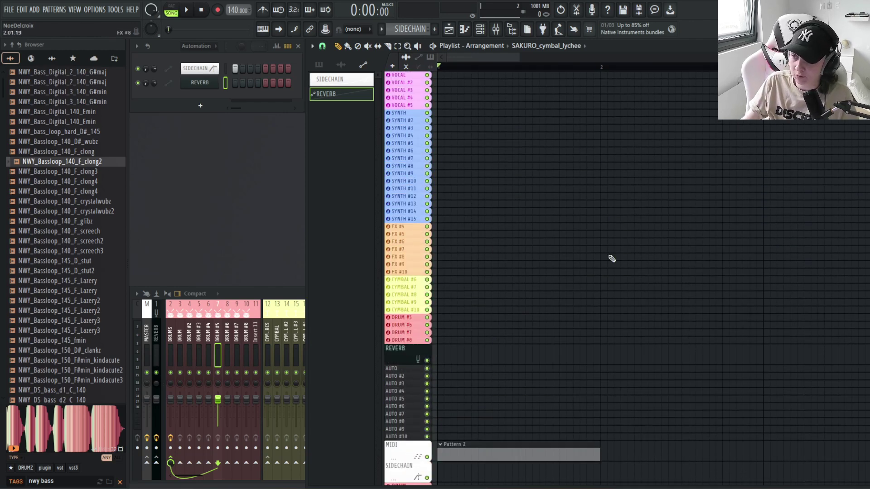
scroll(517, 190, "down", 2)
scroll(548, 204, "down", 4)
scroll(497, 266, "up", 1)
scroll(486, 352, "down", 5)
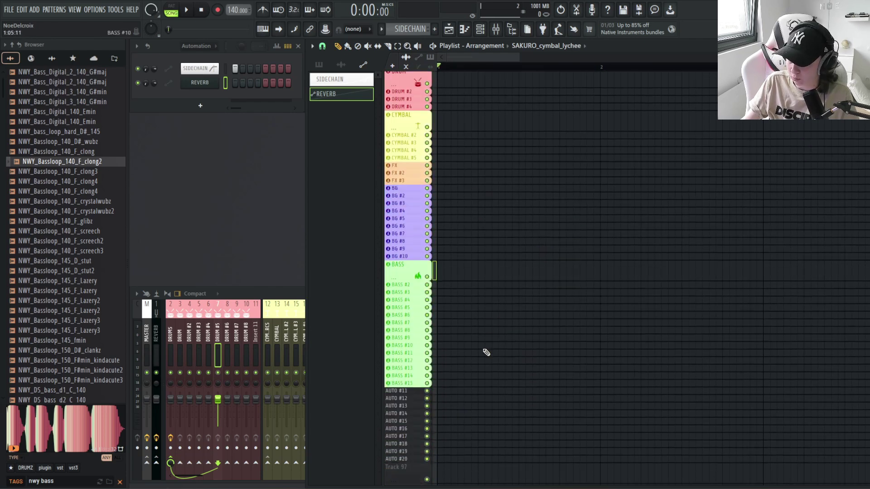
scroll(535, 337, "down", 2)
scroll(499, 254, "up", 1)
scroll(480, 227, "up", 2)
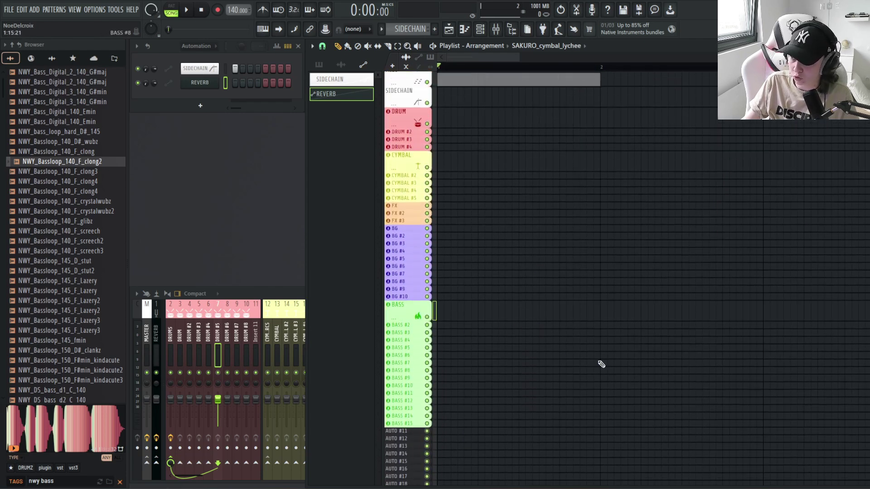
scroll(534, 211, "up", 1)
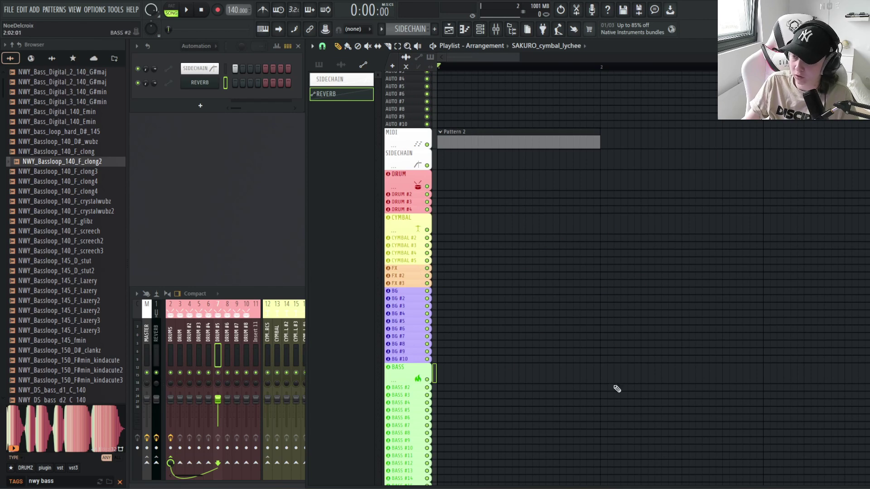
scroll(607, 308, "up", 5)
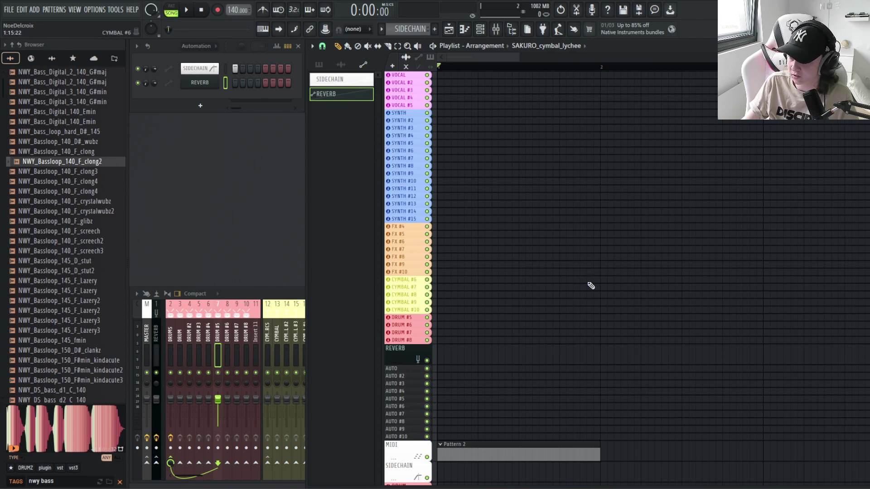
scroll(558, 281, "down", 4)
scroll(540, 362, "up", 1)
scroll(557, 407, "down", 2)
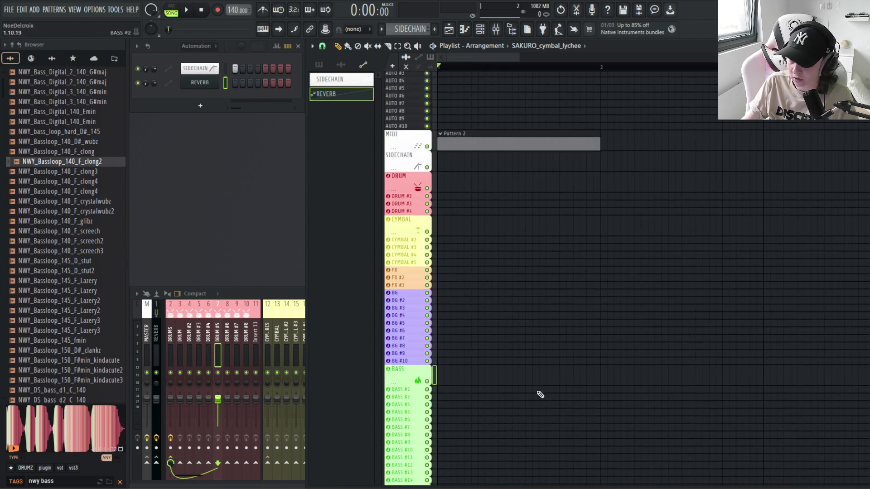
Step: Reset the playlist tracks AUTO through AUTO #10 to the default track height
scroll(539, 394, "up", 2)
right_click(386, 272)
right_click(386, 264)
right_click(385, 257)
right_click(385, 248)
right_click(386, 241)
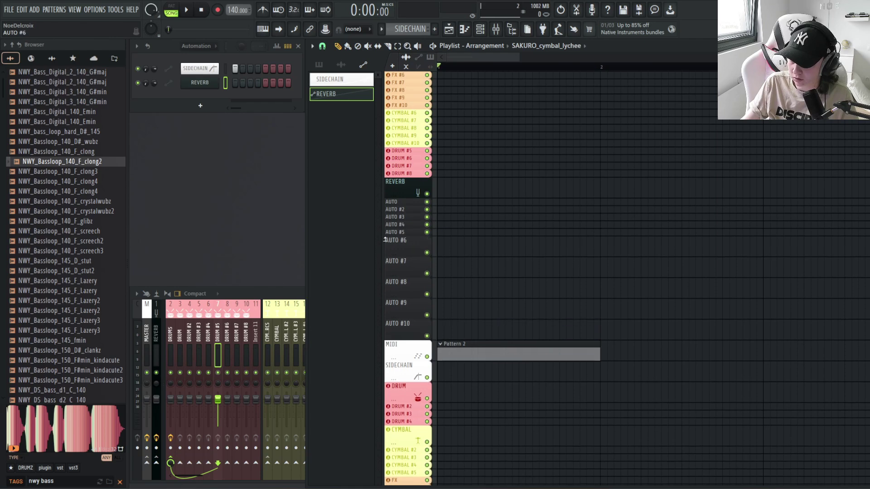
right_click(385, 232)
right_click(385, 218)
right_click(385, 211)
right_click(386, 203)
right_click(387, 267)
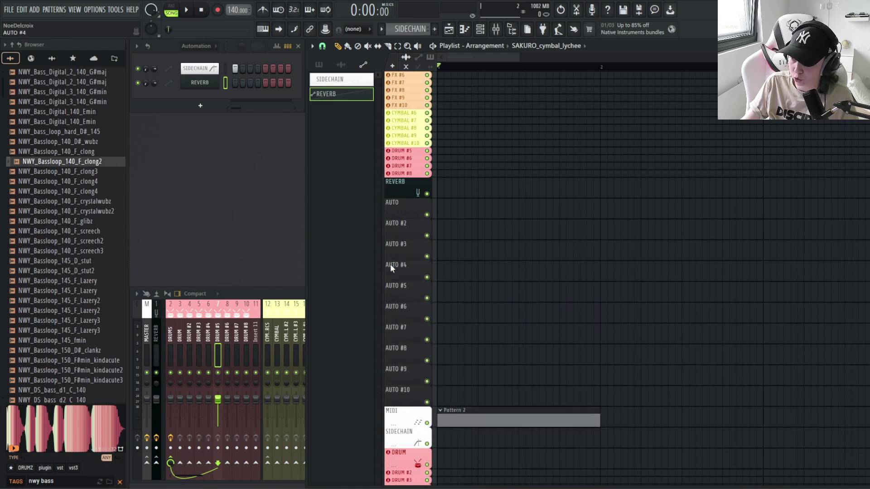
scroll(536, 286, "down", 1)
scroll(454, 325, "up", 2)
scroll(483, 217, "down", 3)
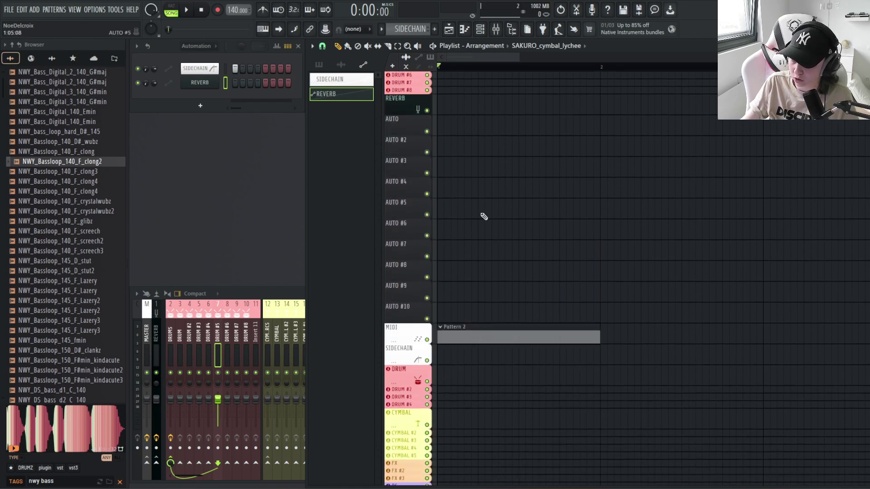
Step: Reset the playlist tracks AUTO #11 through AUTO #14 below the bass group to the default track height
scroll(457, 225, "up", 1)
scroll(443, 240, "down", 8)
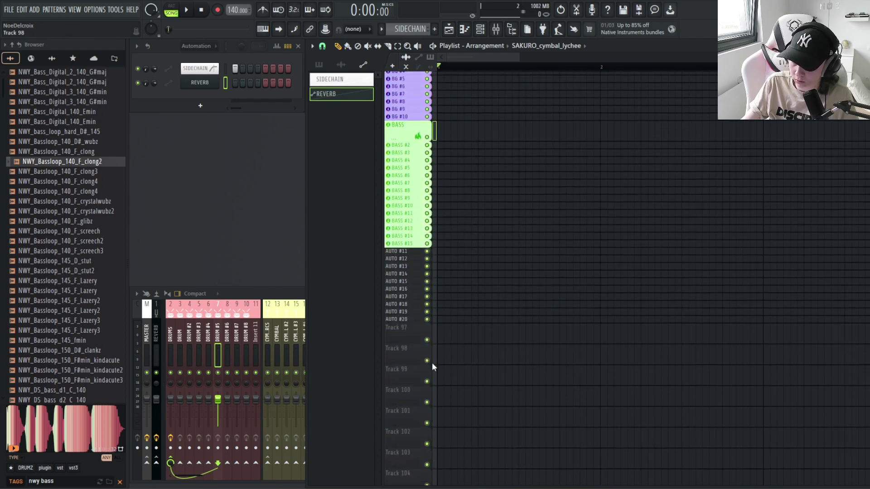
right_click(390, 276)
right_click(388, 295)
right_click(393, 318)
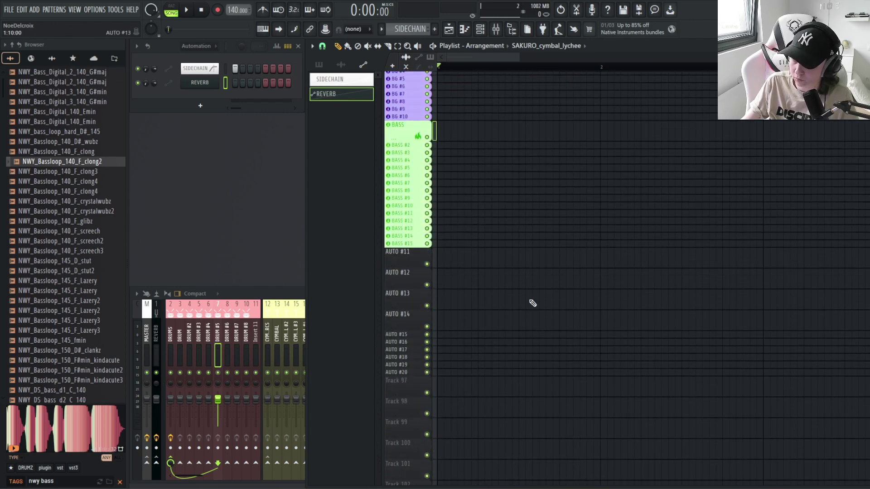
Step: Extend the Pattern 2 clip on the MIDI track to two bars
scroll(533, 304, "up", 4)
scroll(602, 385, "up", 4)
scroll(605, 317, "down", 1)
left_click_drag(607, 253, 759, 252)
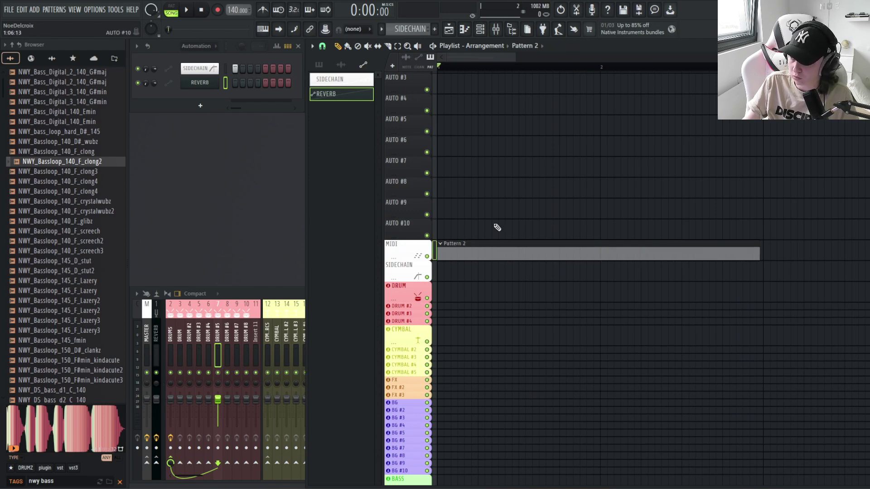
Step: Examine the list of instruments that can be added as a new channel
left_click(198, 109)
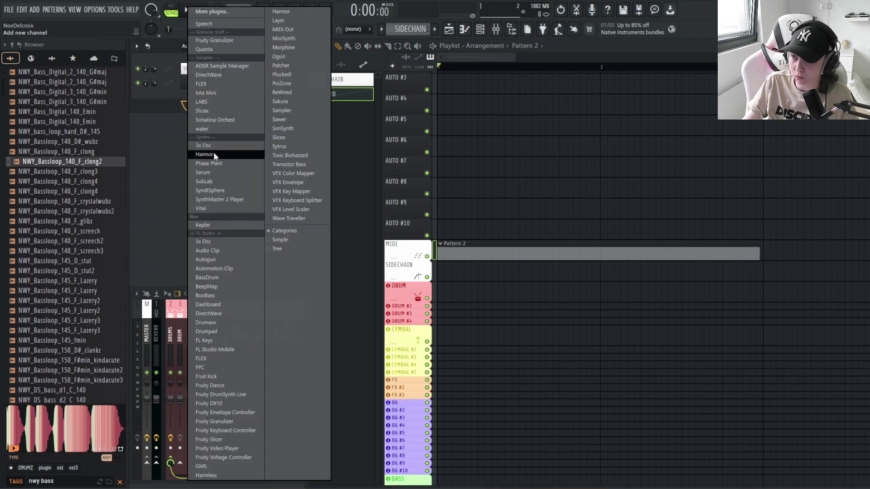
left_click(614, 188)
Step: Bring the full mixer to the front and examine the insert linked to the FX #4 playlist track
scroll(510, 246, "down", 4)
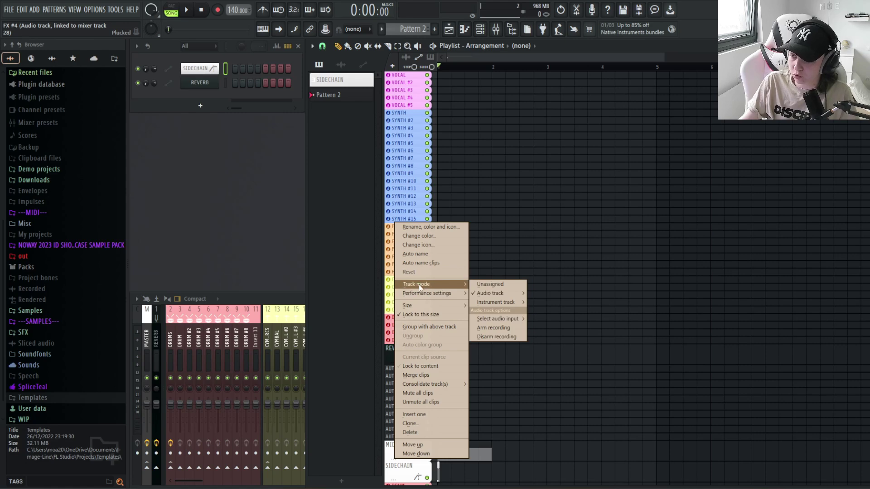
left_click(288, 299)
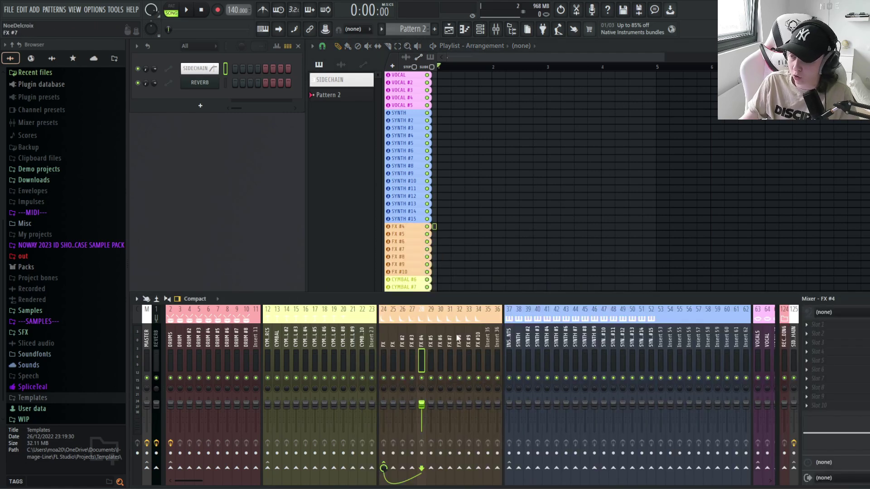
Step: Examine the drum and cymbal insert groups in the mixer, including their group buses and unnamed inserts
left_click(488, 337)
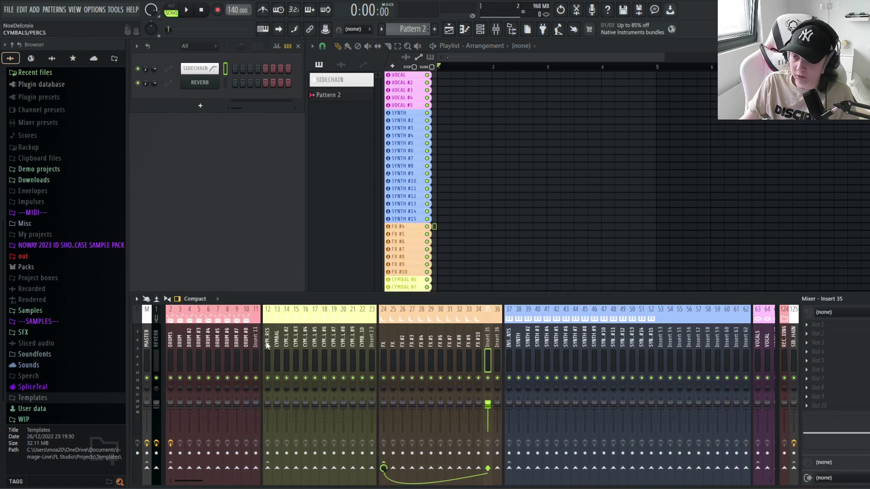
left_click(189, 347)
left_click(180, 347)
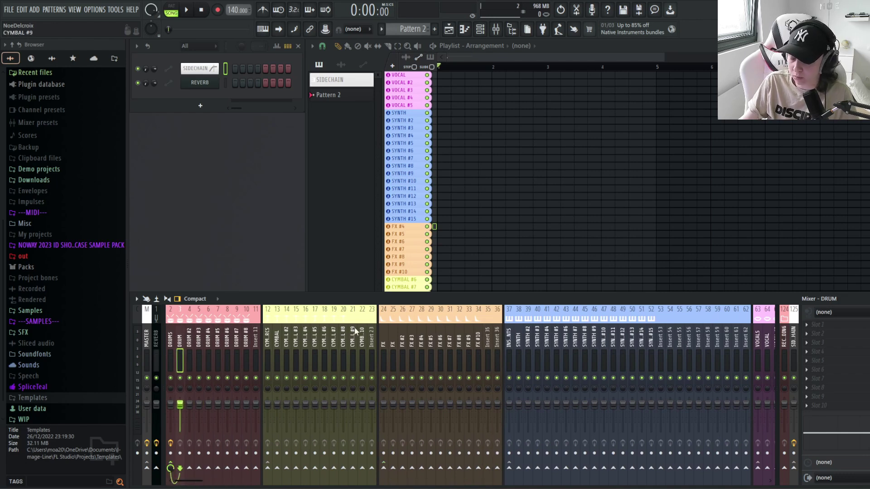
left_click(403, 347)
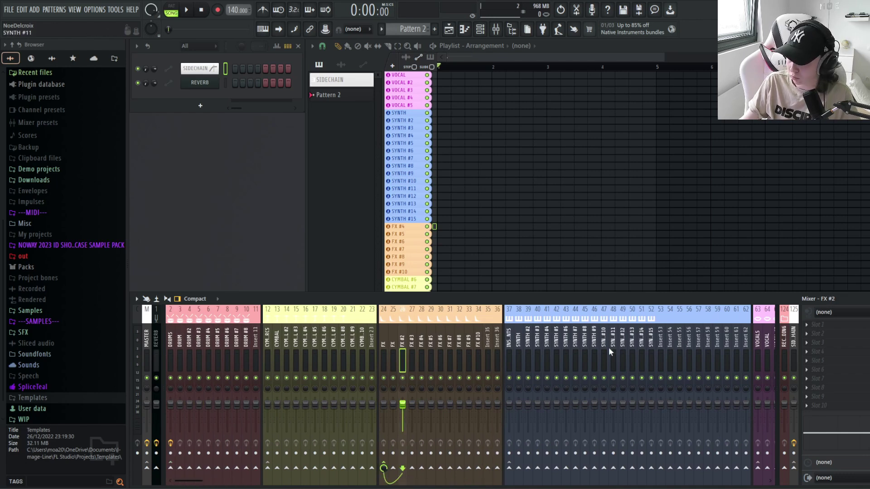
left_click(182, 355)
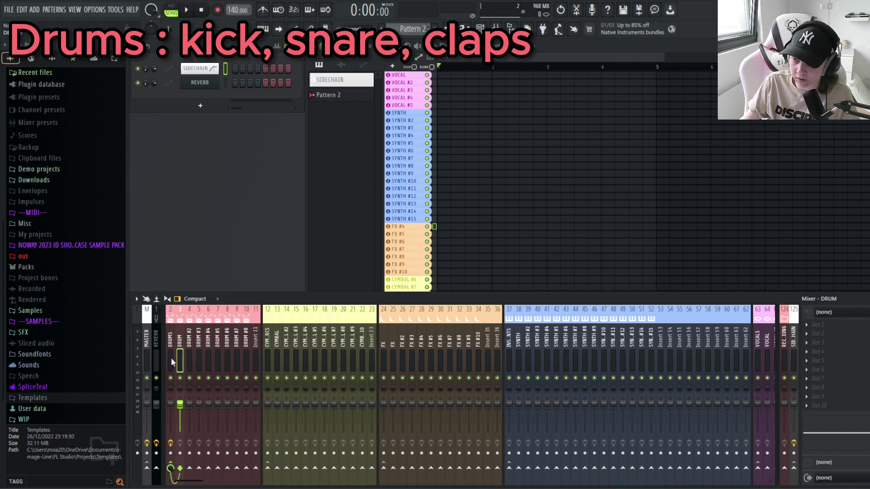
scroll(272, 353, "right", 1)
left_click(306, 349)
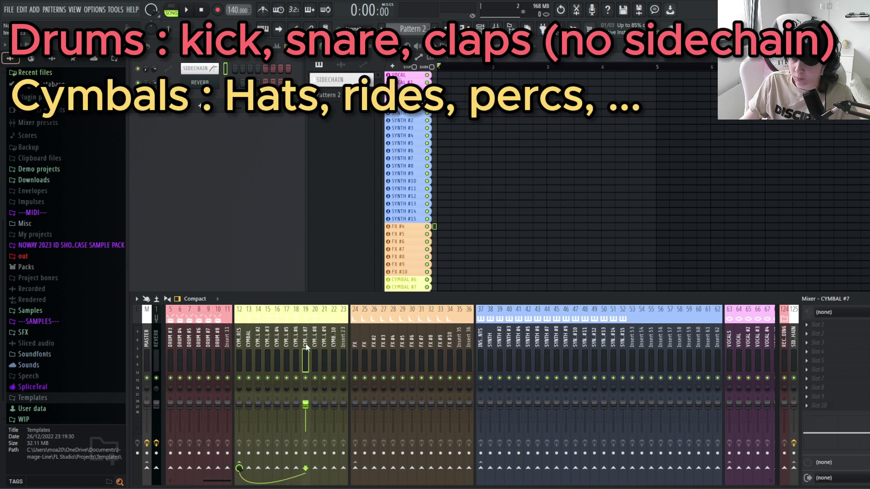
left_click(248, 347)
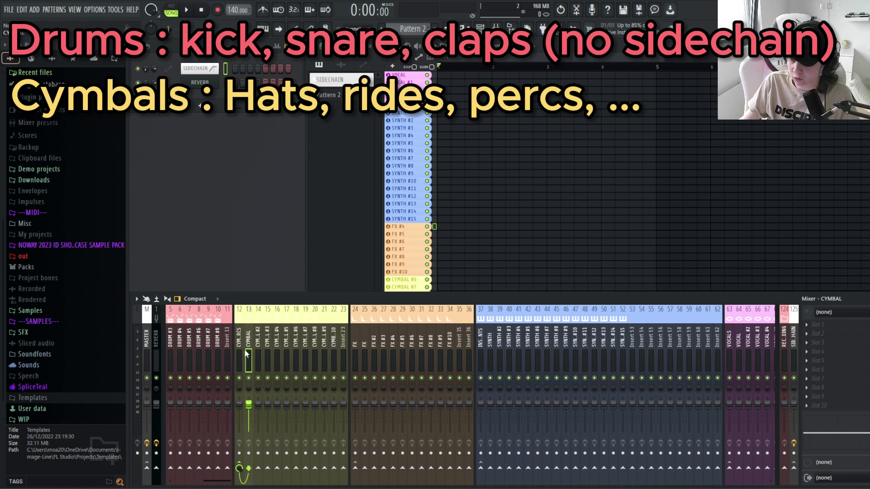
left_click(244, 349)
left_click(344, 349)
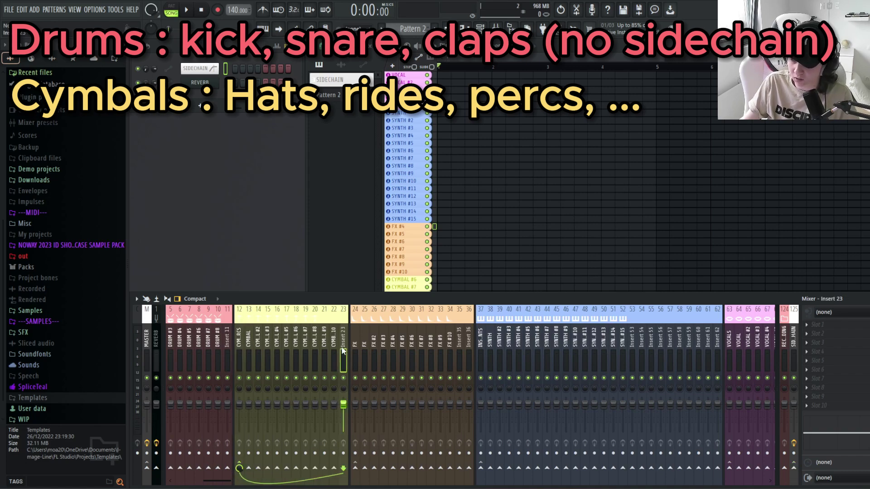
Step: Examine the FX, synth, vocal, background, sub and bass insert groups across the mixer
scroll(343, 351, "right", 4)
left_click(252, 350)
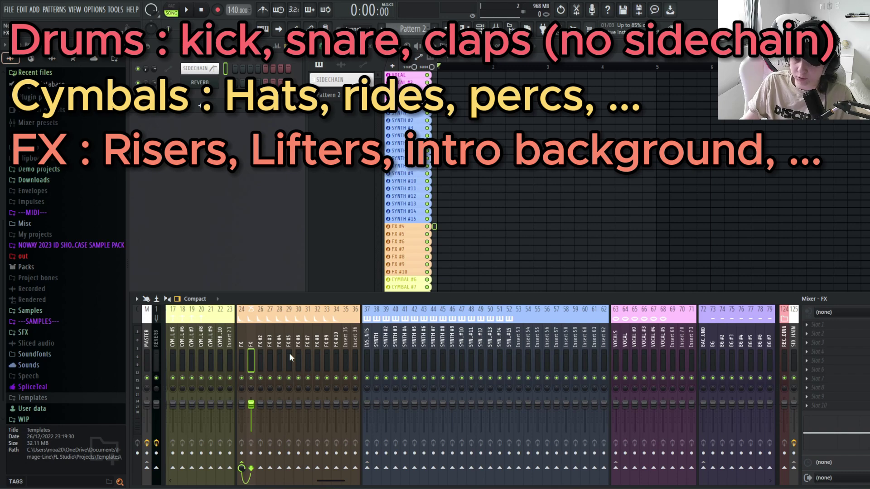
scroll(290, 352, "right", 2)
left_click_drag(537, 350, 330, 344)
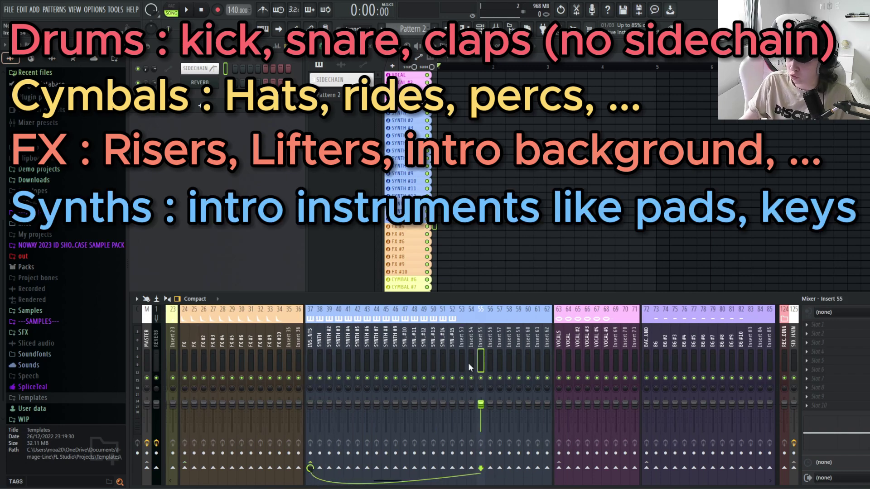
scroll(469, 363, "right", 6)
left_click(398, 358)
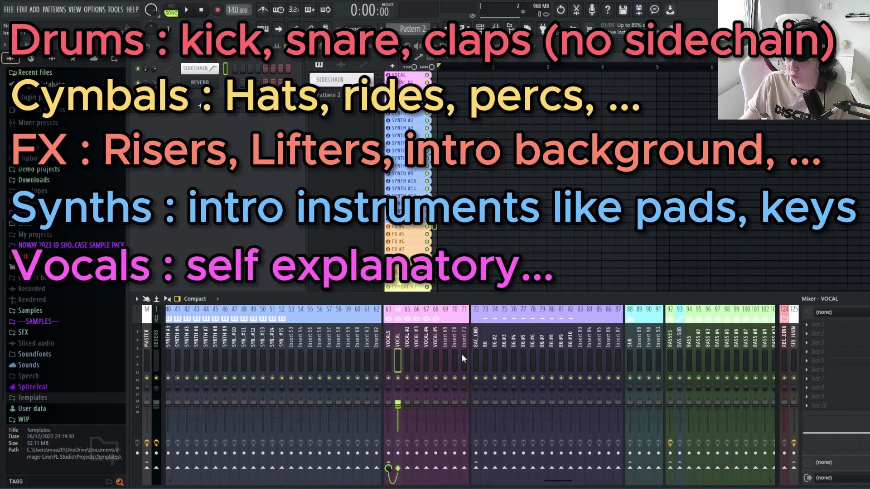
scroll(462, 355, "right", 3)
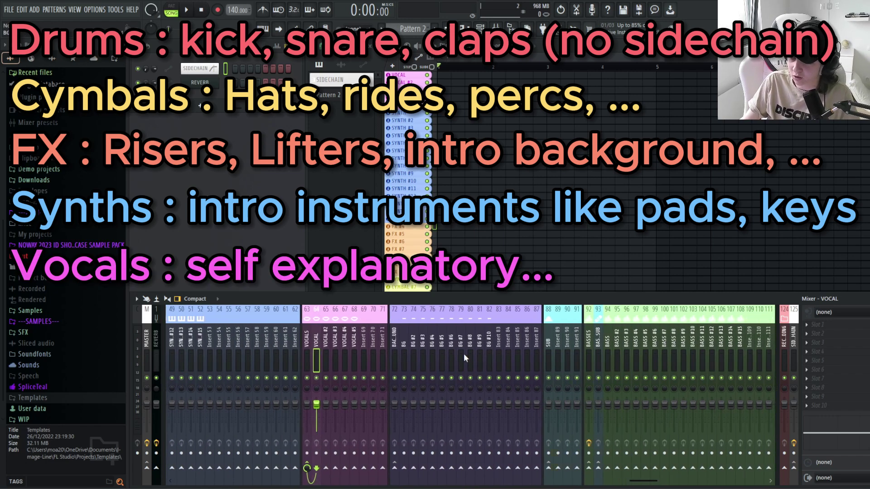
left_click(400, 358)
right_click(522, 262)
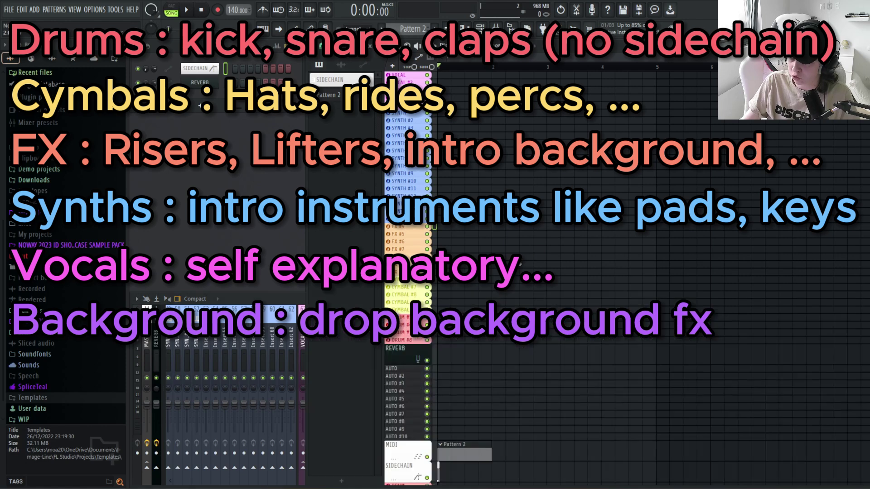
left_click(273, 302)
scroll(273, 315, "right", 4)
left_click_drag(424, 359, 447, 360)
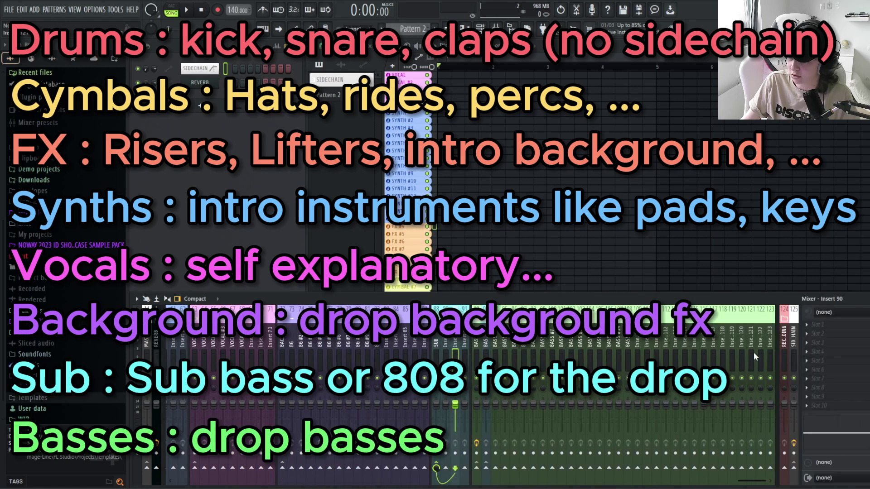
left_click(724, 353)
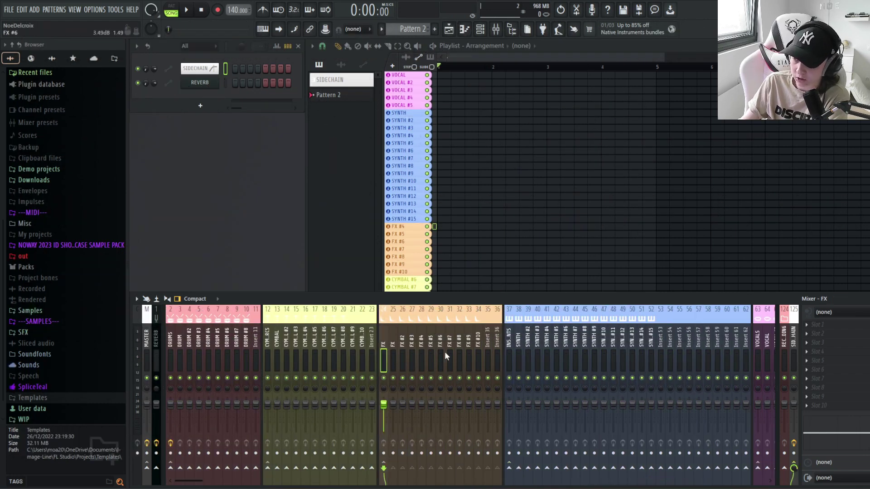
Step: Examine how the FX inserts route to their group bus and the spare unnamed inserts at the end of the synth group
left_click(386, 338)
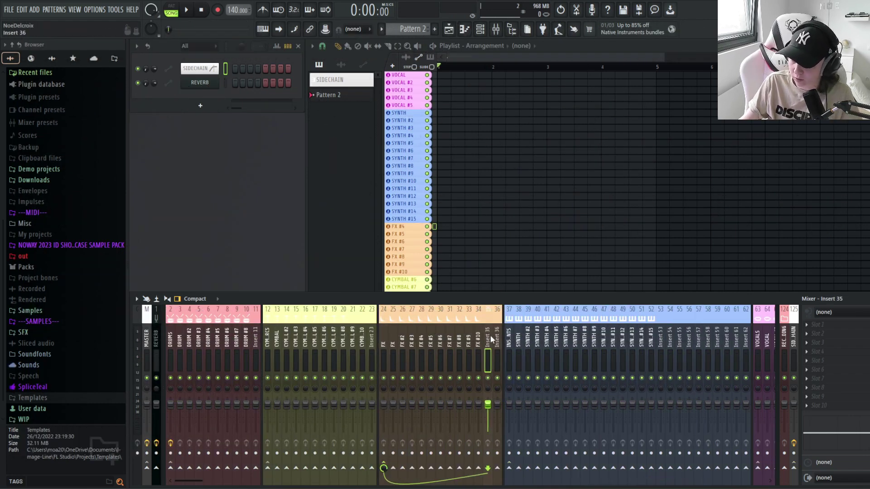
left_click(393, 339)
left_click_drag(394, 350, 497, 352)
left_click(386, 374)
left_click(393, 351)
left_click(383, 346)
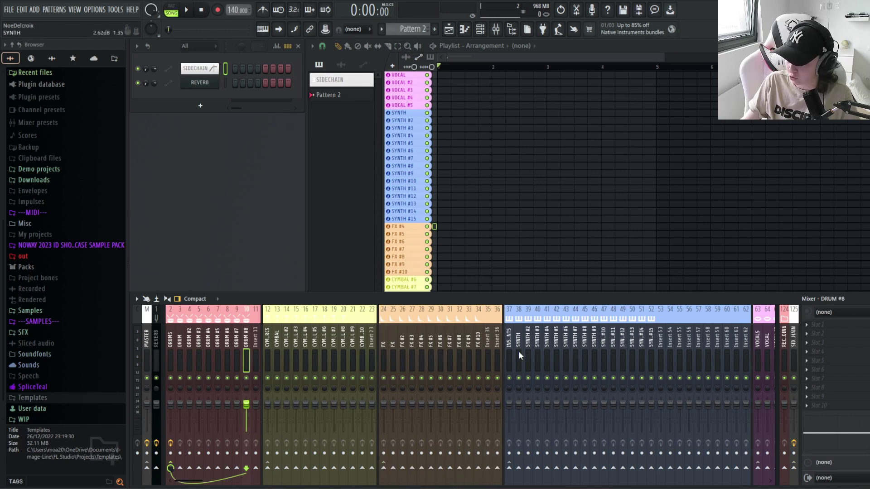
scroll(525, 358, "right", 5)
left_click(605, 341)
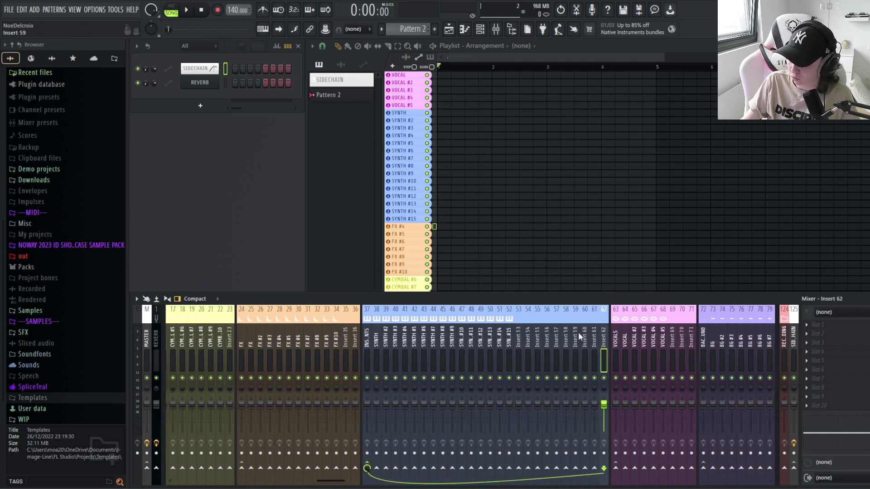
scroll(537, 368, "right", 3)
left_click(440, 339)
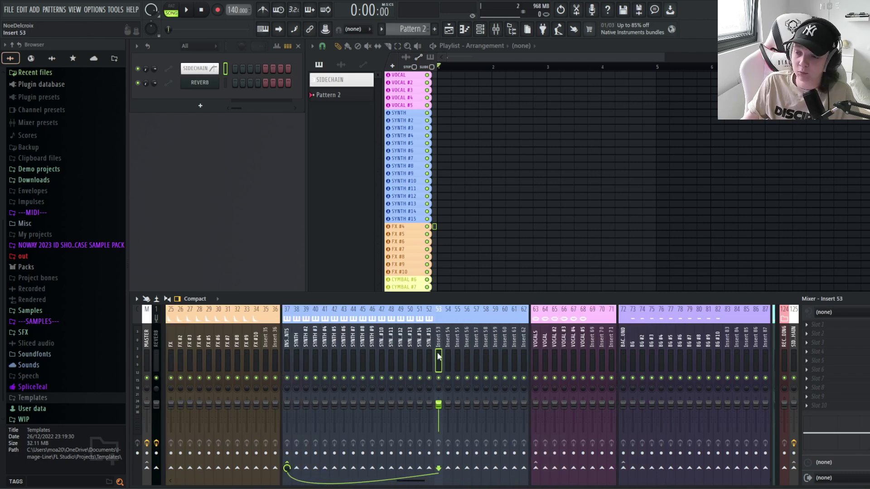
left_click(448, 340)
Step: Add a Slicex channel and link it to the spare mixer insert 58 in the synth group
left_click(200, 105)
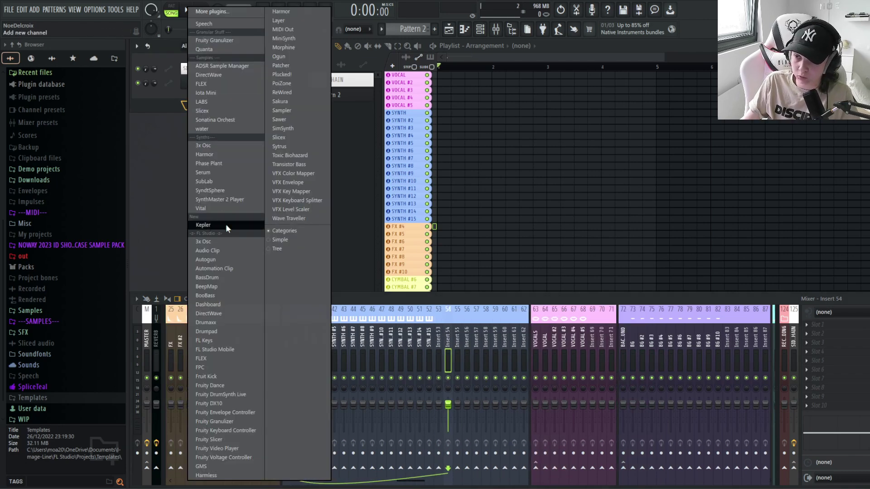
left_click(226, 227)
left_click(485, 325)
key("ctrl+l")
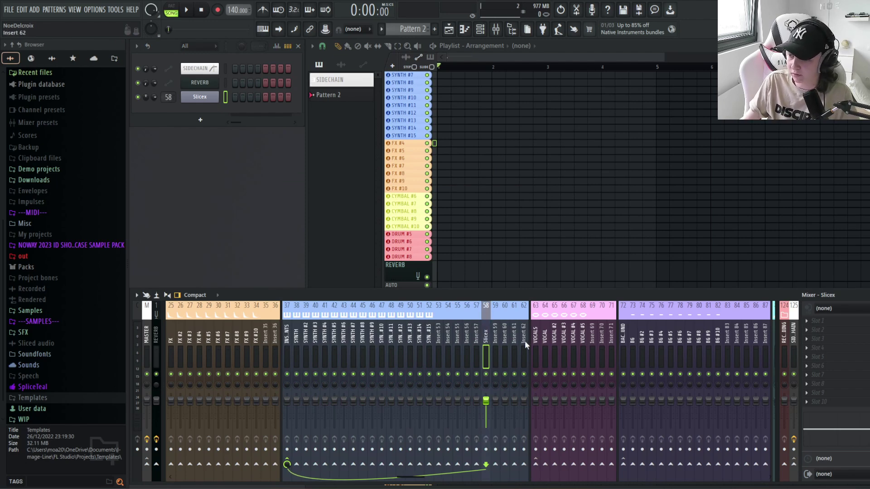
Step: Examine the spare inserts that close each mixer group, the DRUMS bus effects and the unnamed bass inserts
left_click(525, 341)
scroll(526, 341, "down", 5)
left_click(522, 339)
left_click(473, 336)
left_click(481, 336)
left_click(328, 339)
scroll(317, 342, "down", 1)
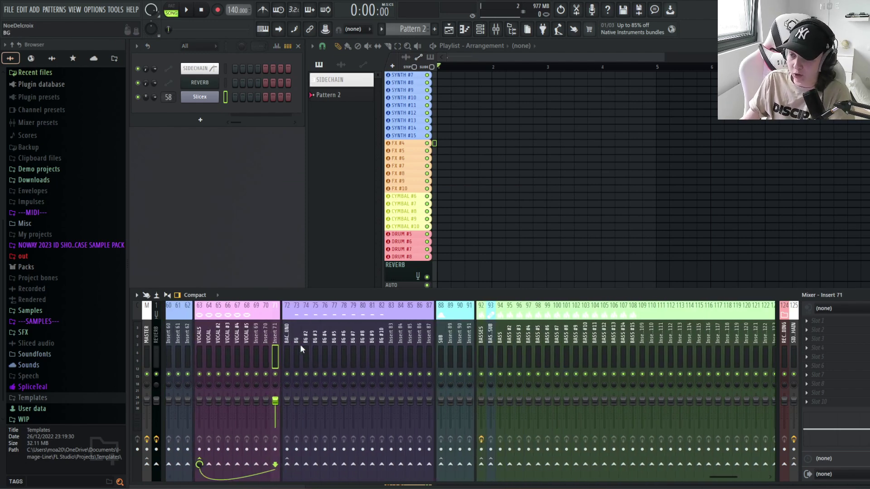
scroll(300, 344, "left", 12)
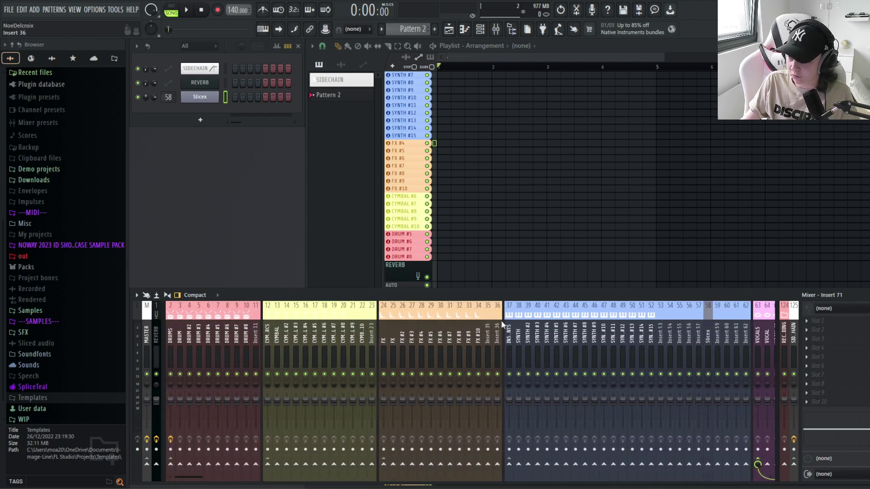
scroll(590, 338, "right", 5)
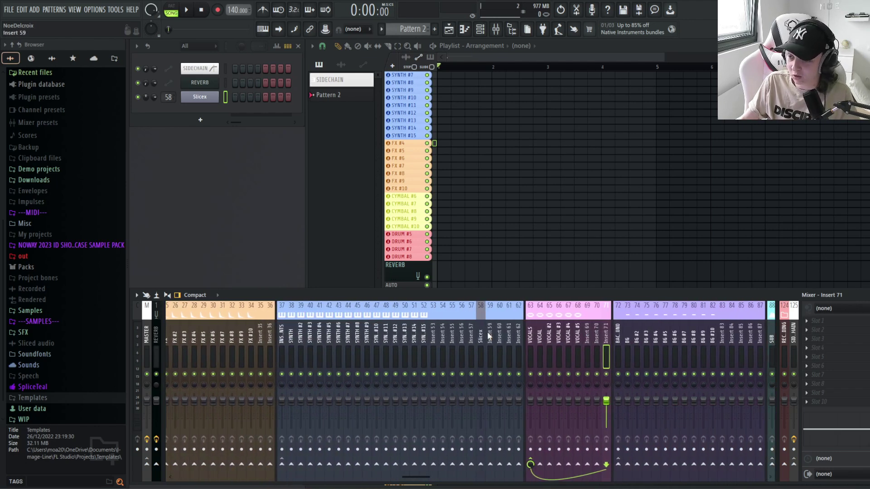
scroll(487, 331, "right", 8)
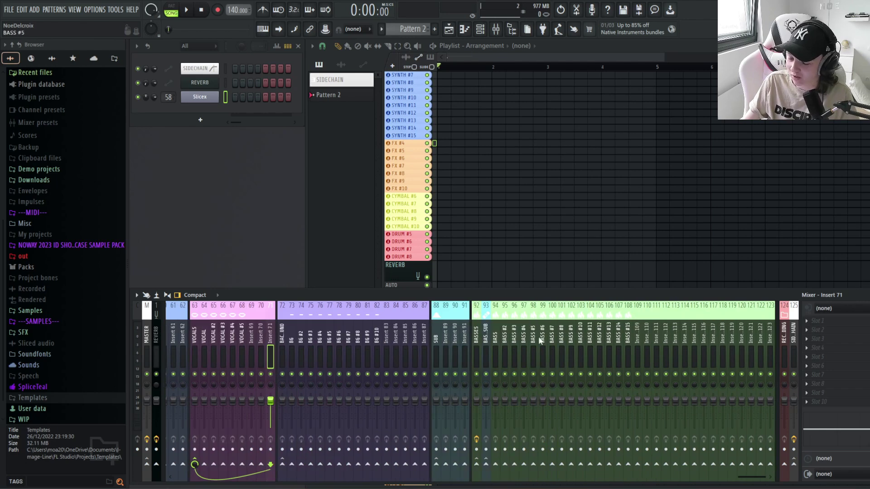
scroll(436, 365, "left", 12)
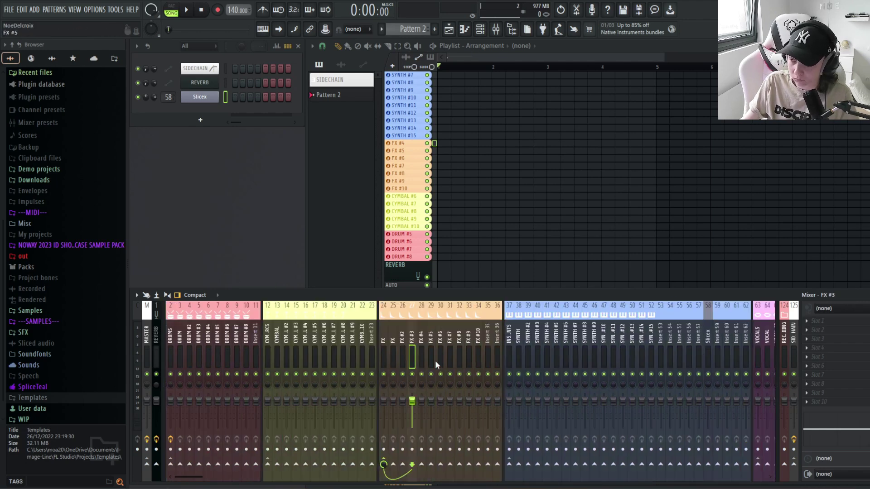
left_click(172, 323)
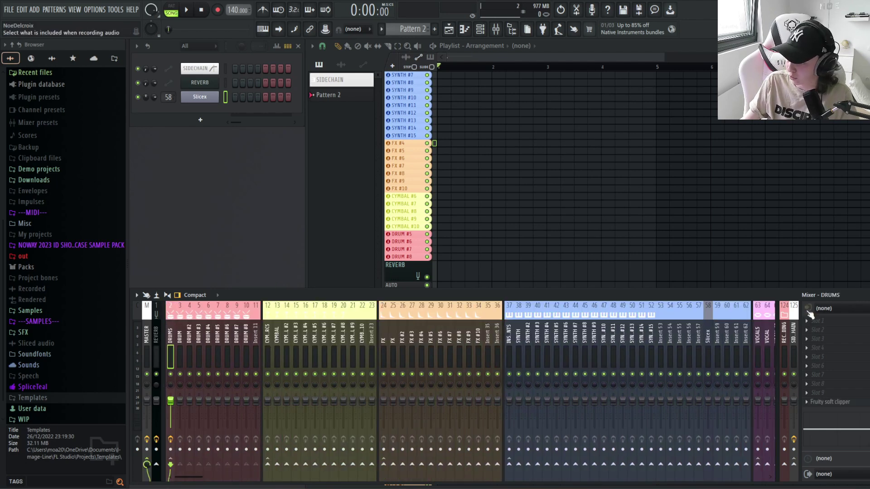
scroll(605, 341, "right", 8)
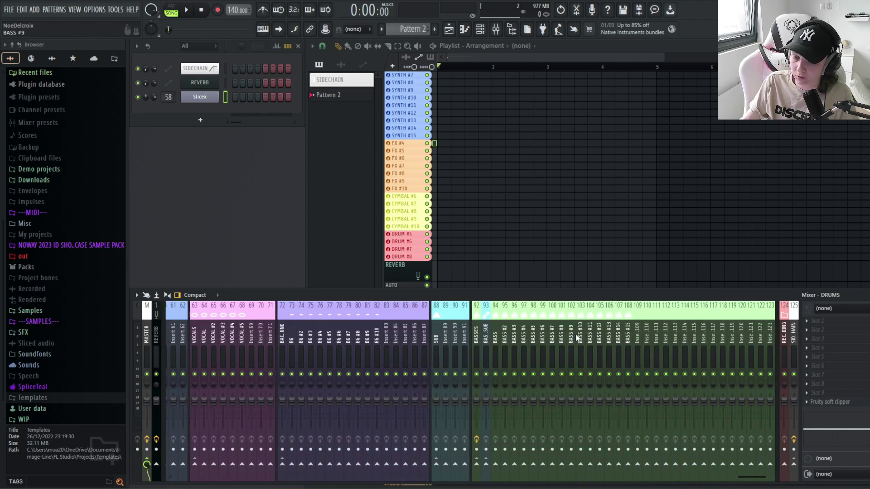
left_click_drag(771, 345, 505, 343)
scroll(453, 341, "left", 8)
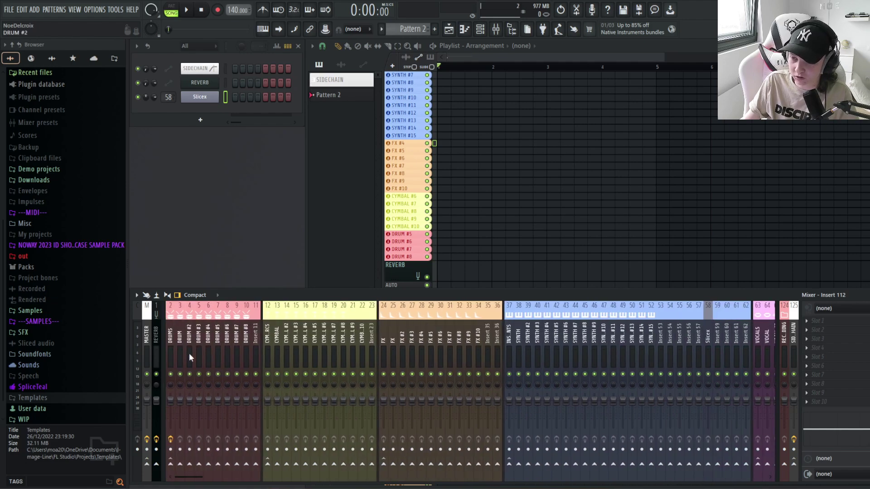
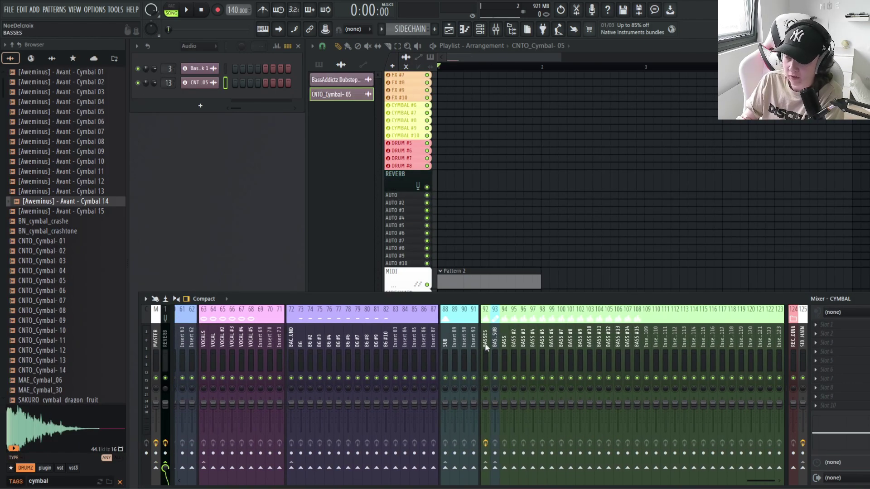
Step: Examine the routing of the SUB, BASSES and BASSES W/SUB inserts and of the individual bass inserts
left_click(677, 337)
left_click(590, 362)
left_click(494, 354)
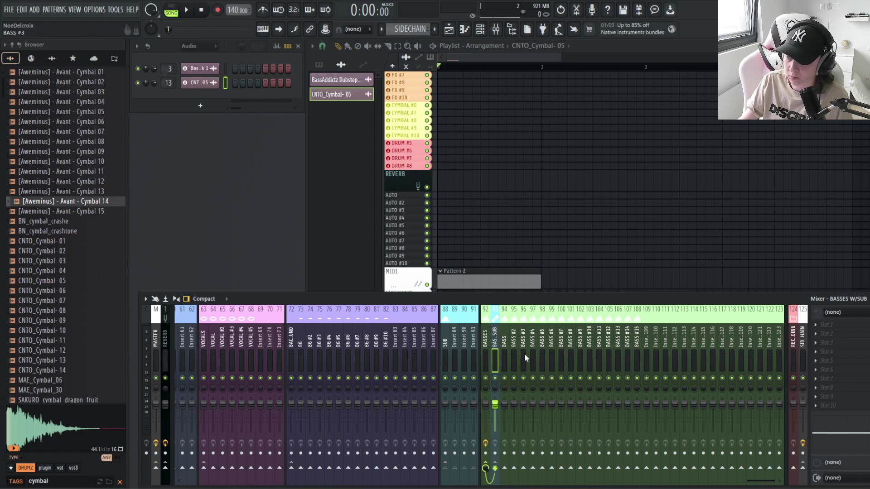
left_click(445, 370)
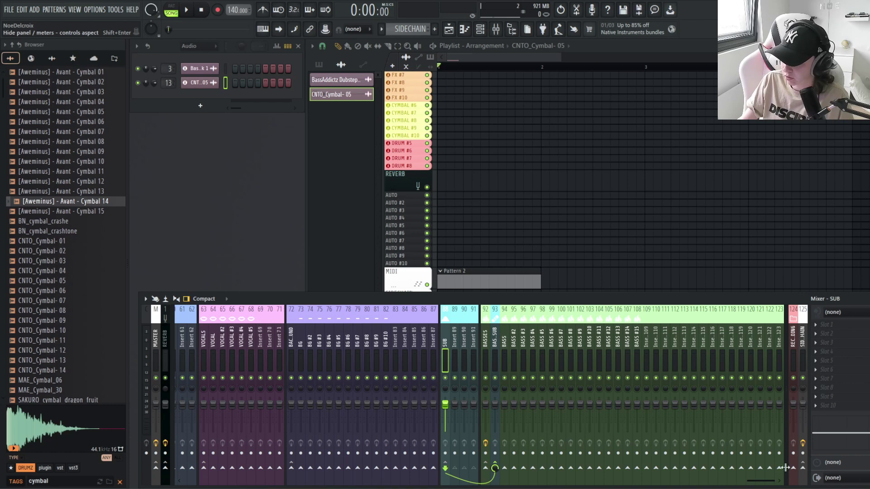
left_click(495, 369)
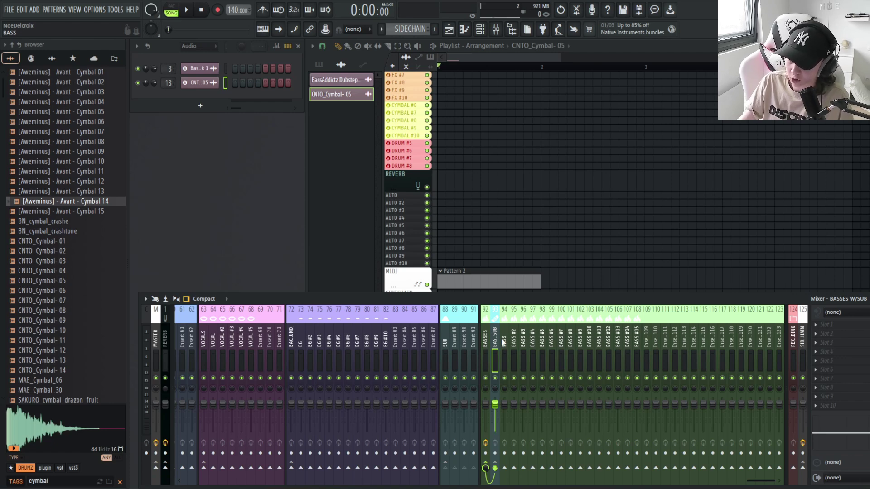
left_click(676, 358)
left_click(542, 358)
left_click(722, 367)
left_click(750, 343)
left_click_drag(748, 342, 512, 342)
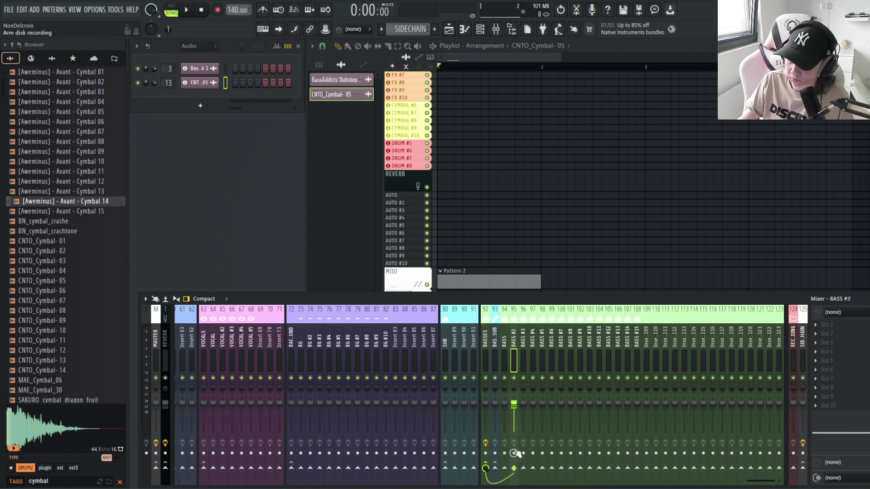
Step: Reroute the BASS #2 insert from the BASSES bus to the BASSES W/SUB bus
left_click(486, 469)
left_click(495, 469)
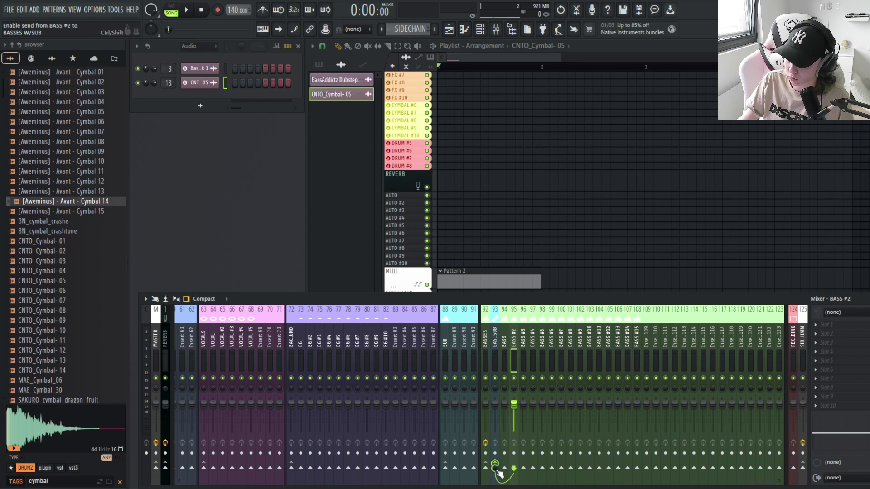
left_click(484, 339)
left_click(525, 359)
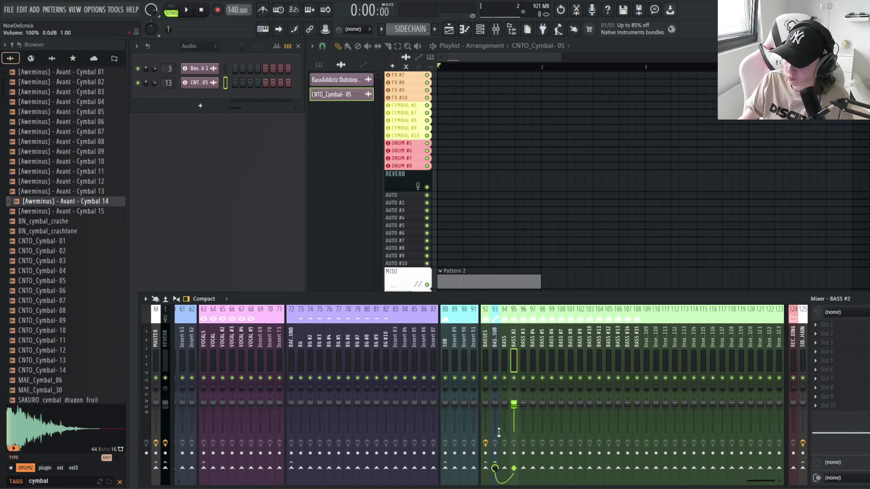
Step: Select the BASSES and BASSES W/SUB buses and browse the distortion effects available for an empty BASSES W/SUB slot
left_click(492, 379)
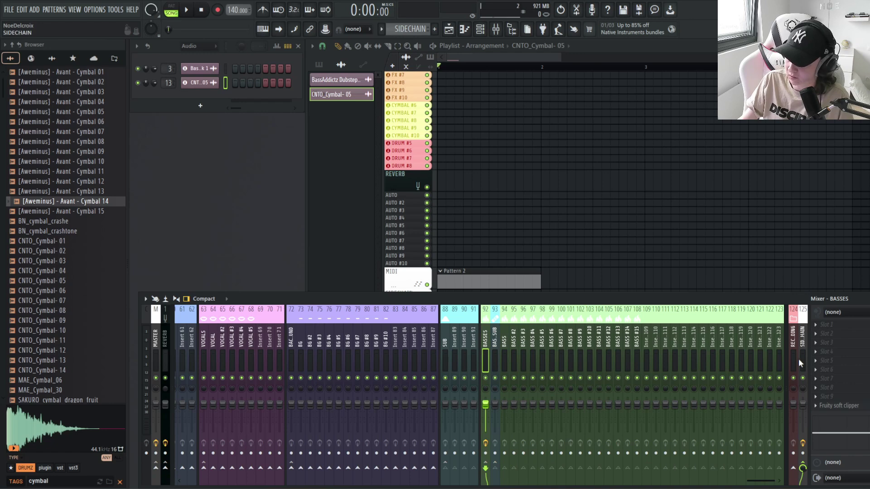
left_click(826, 325)
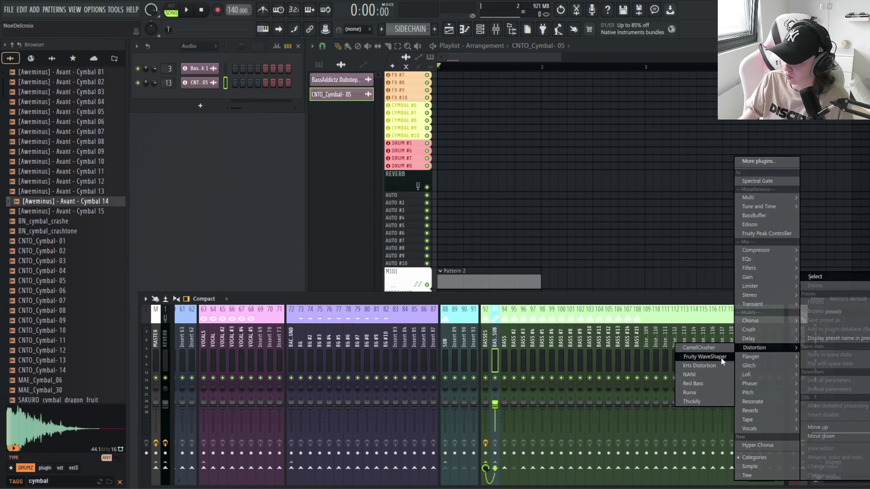
mouse_move(748, 277)
left_click(675, 297)
left_click(286, 113)
key("ctrl+z")
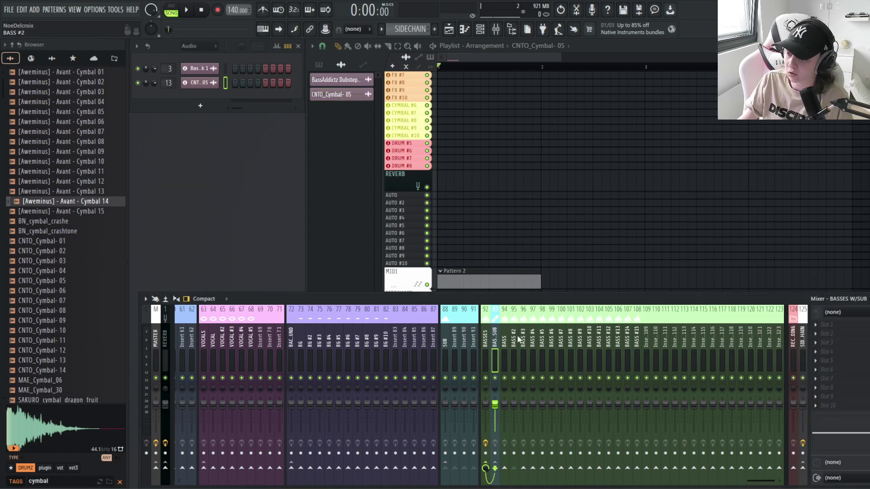
Step: Examine the routing of the BASS #7 insert, the BASSES W/SUB bus and the spare bass insert 110
left_click(561, 347)
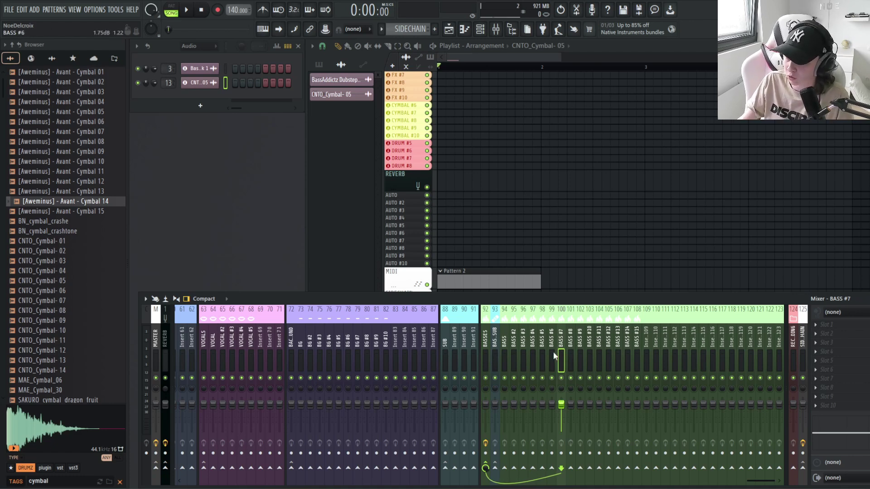
left_click(495, 358)
left_click(656, 353)
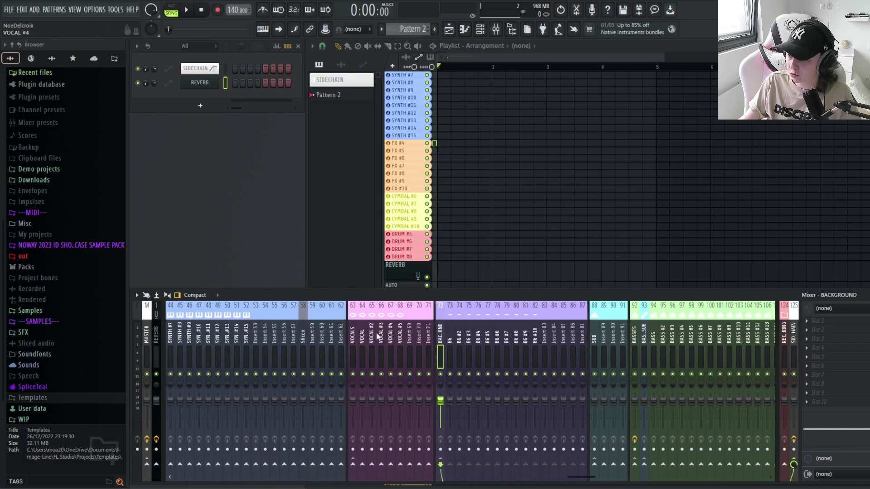
Step: Examine the VOCALS and BACKGROUND groups in the mixer, including their buses, named inserts and spare inserts
scroll(445, 333, "left", 5)
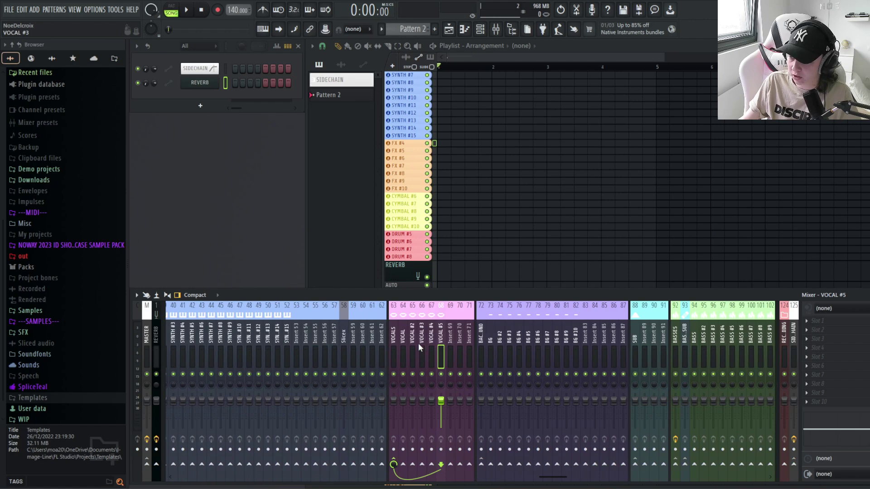
scroll(567, 325, "right", 5)
scroll(504, 323, "left", 5)
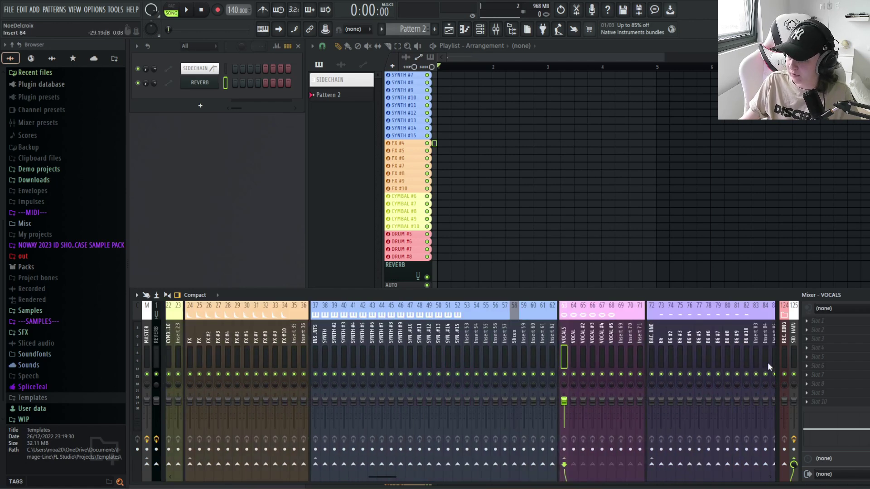
scroll(481, 341, "right", 6)
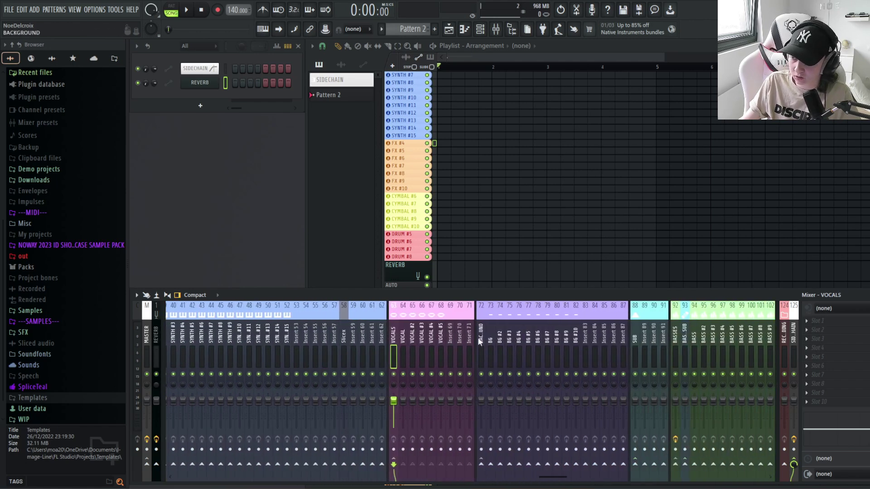
scroll(439, 354, "right", 4)
scroll(358, 349, "left", 10)
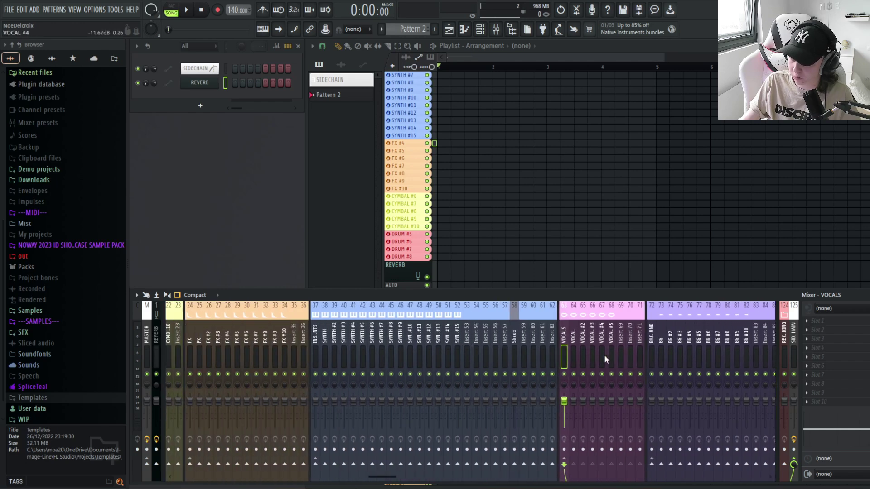
scroll(580, 355, "right", 6)
left_click(491, 341)
Step: Examine the mixer docking options of the spare insert 109 and the BASS #13 insert
scroll(544, 344, "right", 6)
left_click(793, 350)
left_click(638, 345)
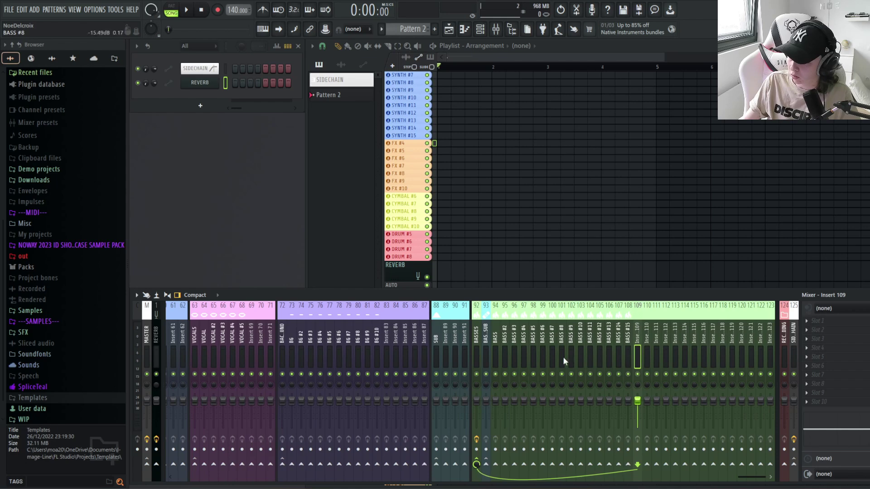
right_click(640, 344)
mouse_move(673, 442)
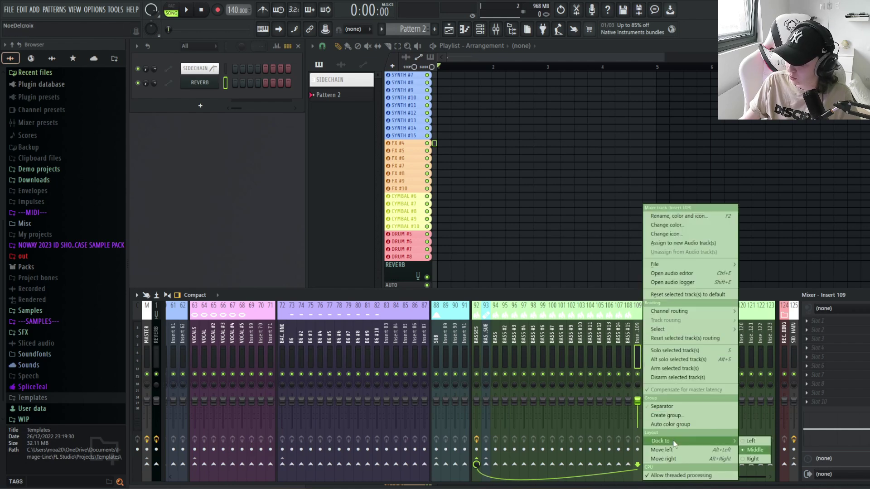
right_click(612, 360)
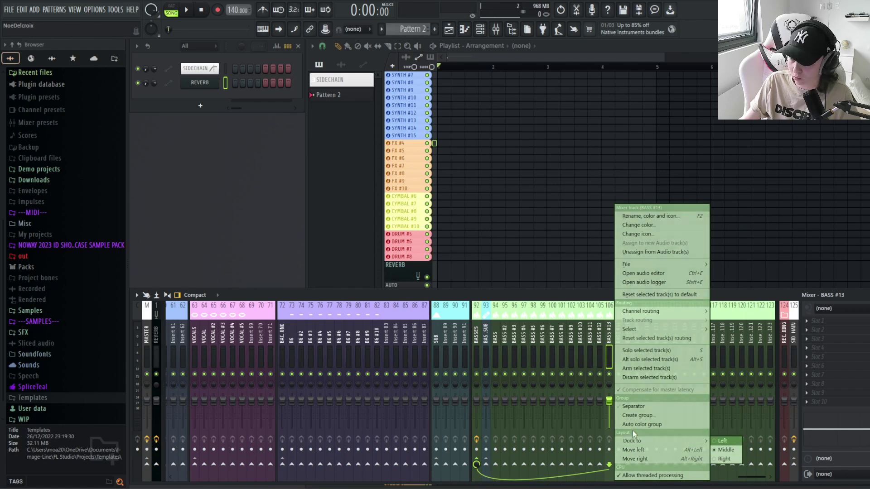
left_click(725, 459)
Step: Open the Fruity Balance effect on the SIDECHAIN mixer insert and examine the matching SIDECHAIN playlist track
left_click(789, 340)
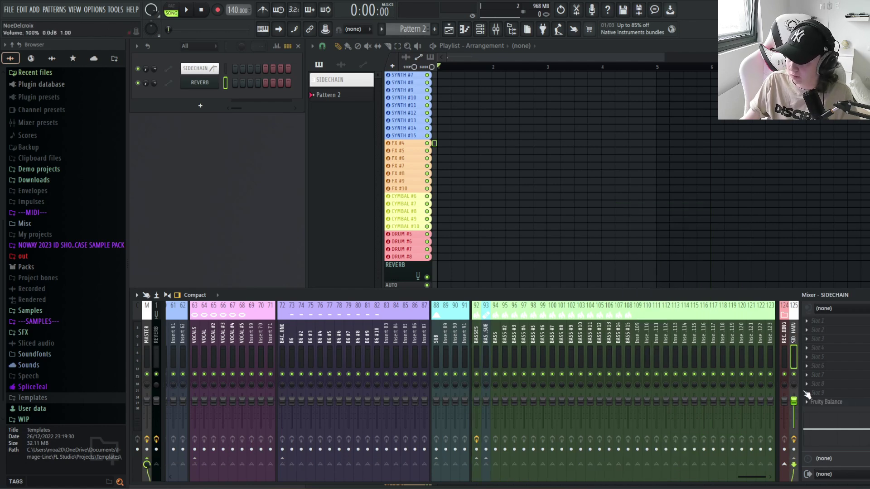
left_click(823, 402)
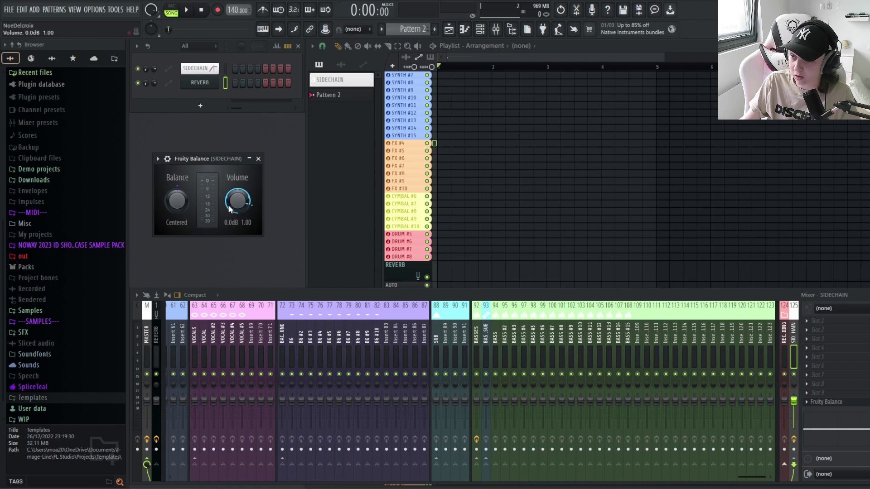
right_click(598, 238)
scroll(492, 324, "down", 2)
scroll(492, 324, "down", 3)
scroll(443, 290, "up", 5)
right_click(441, 302)
scroll(443, 312, "down", 2)
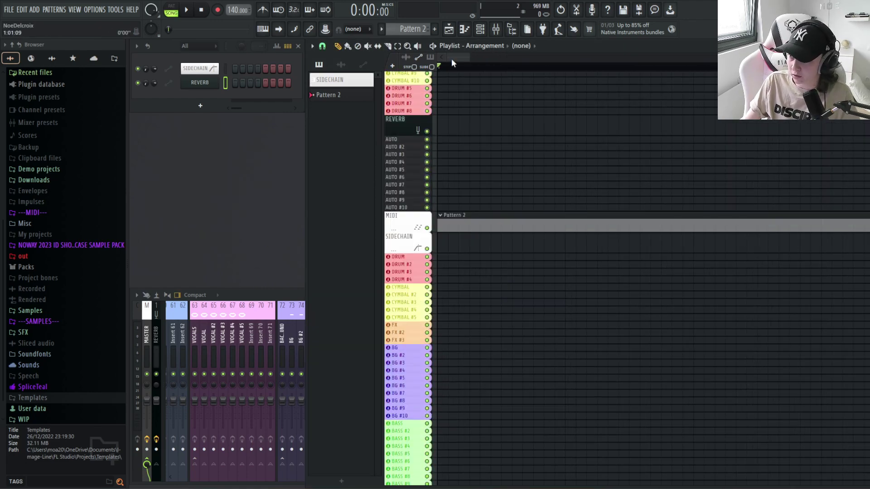
left_click(289, 299)
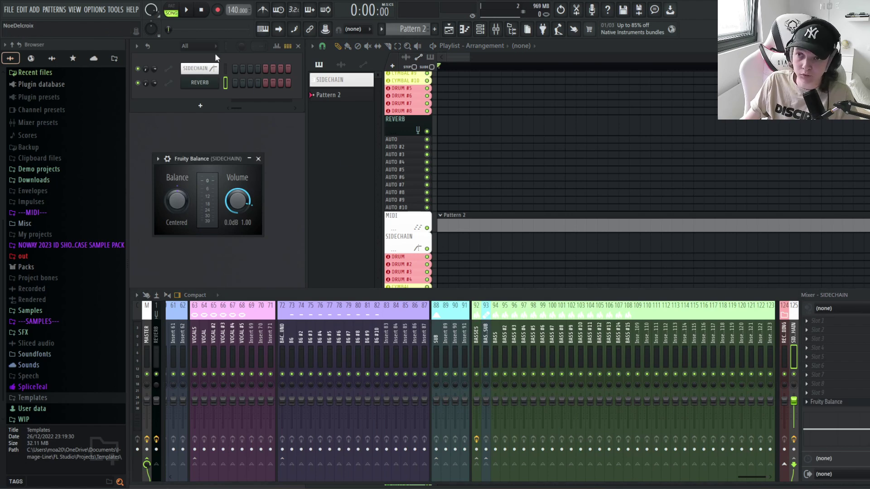
Step: Place a row of SIDECHAIN automation clips along the first bar of the SIDECHAIN playlist track
left_click(341, 64)
left_click(363, 65)
left_click(337, 83)
left_click(319, 65)
left_click(327, 84)
left_click(483, 243)
left_click_drag(513, 239, 471, 241)
scroll(489, 257, "down", 4)
mouse_move(619, 236)
left_mouse_down()
mouse_move(441, 241)
mouse_move(801, 245)
left_mouse_up()
scroll(442, 241, "up", 4)
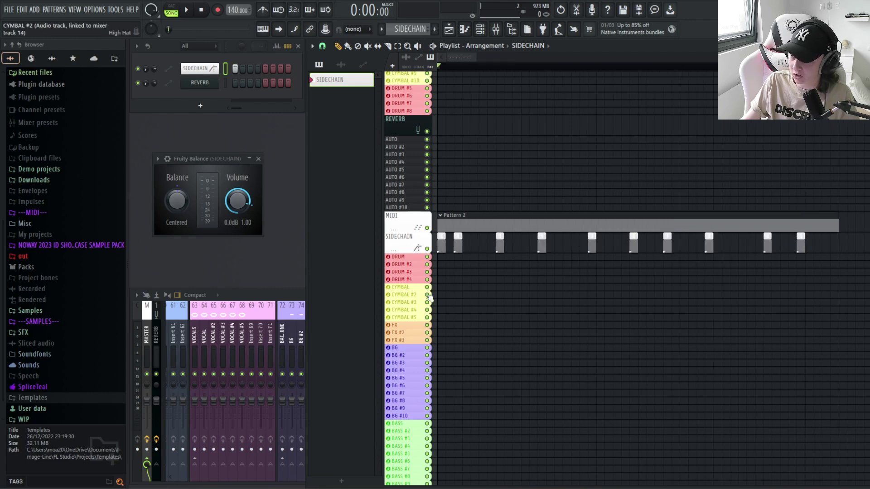
Step: Add the AS_Color_Bass_Kick_03 sample at the start of the DRUM playlist track and shorten its clip
key("Return")
left_click_drag(53, 291, 447, 257)
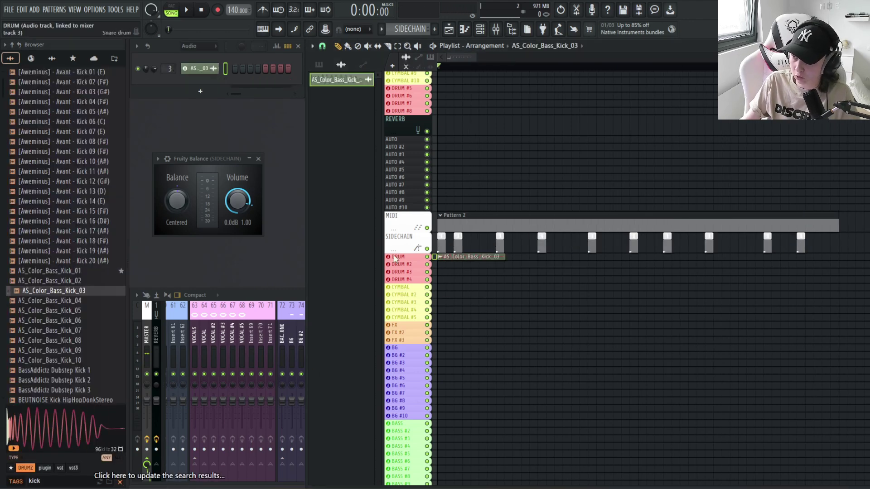
left_click_drag(506, 265, 454, 262)
scroll(445, 265, "up", 1)
scroll(446, 265, "up", 1)
left_click(466, 264)
left_click(520, 264)
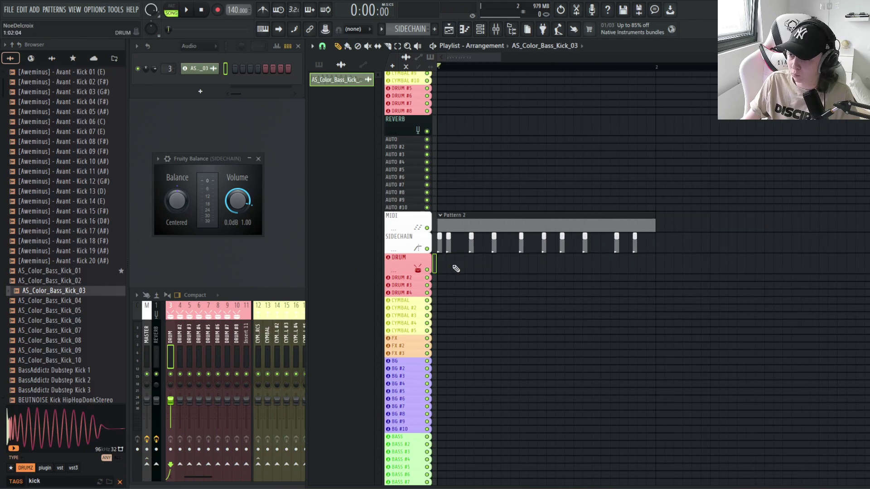
Step: Delete the row of SIDECHAIN clips, keeping a single SIDECHAIN automation clip at the start above the kick
scroll(454, 267, "up", 3)
right_click(857, 244)
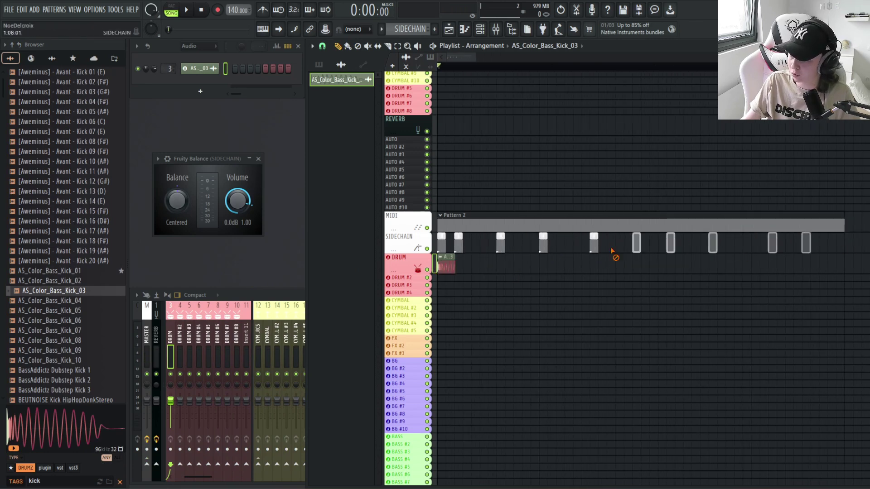
left_click(364, 65)
scroll(470, 245, "up", 2)
left_click_drag(470, 244, 429, 236)
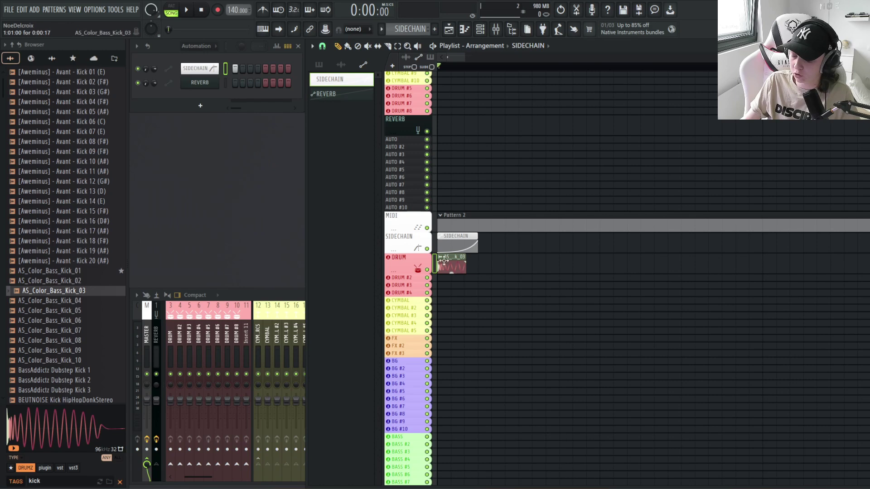
Step: Place a second SIDECHAIN clip at step 5 of bar 1 and move the playhead to its start
scroll(438, 270, "up", 2)
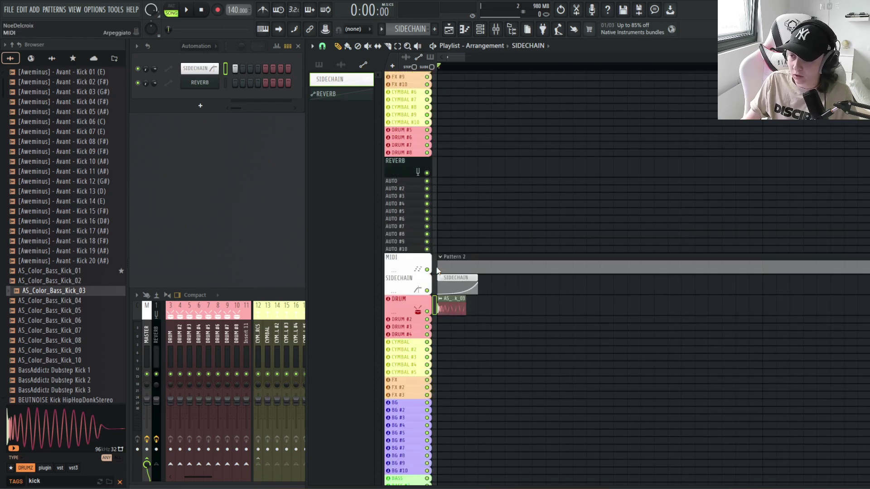
right_click(478, 283)
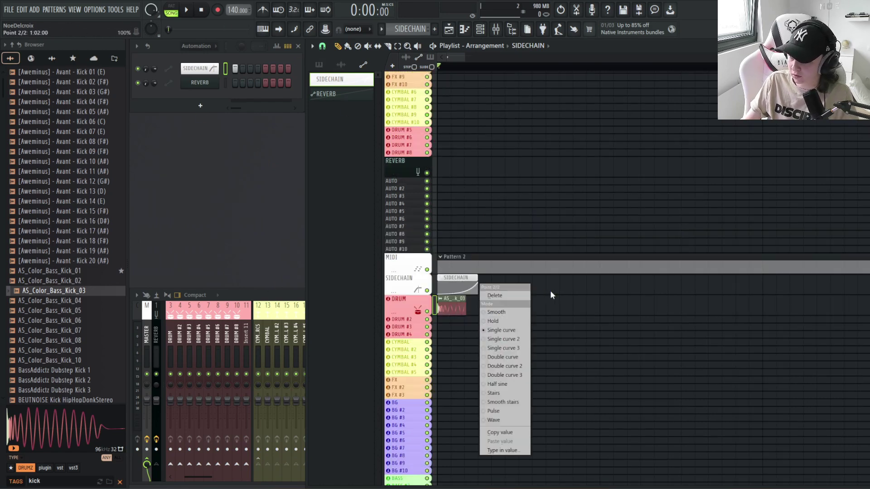
left_click(601, 285)
scroll(594, 272, "down", 2)
left_click_drag(529, 68, 525, 69)
scroll(511, 148, "up", 2)
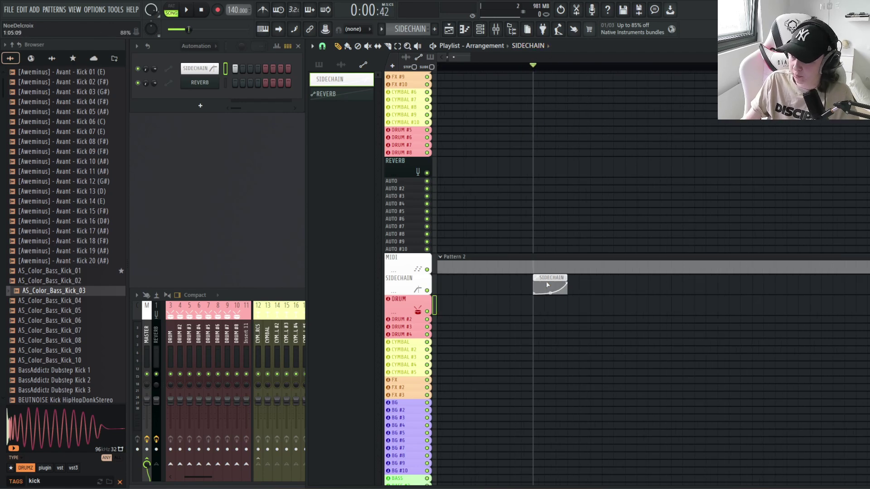
scroll(543, 309, "up", 2)
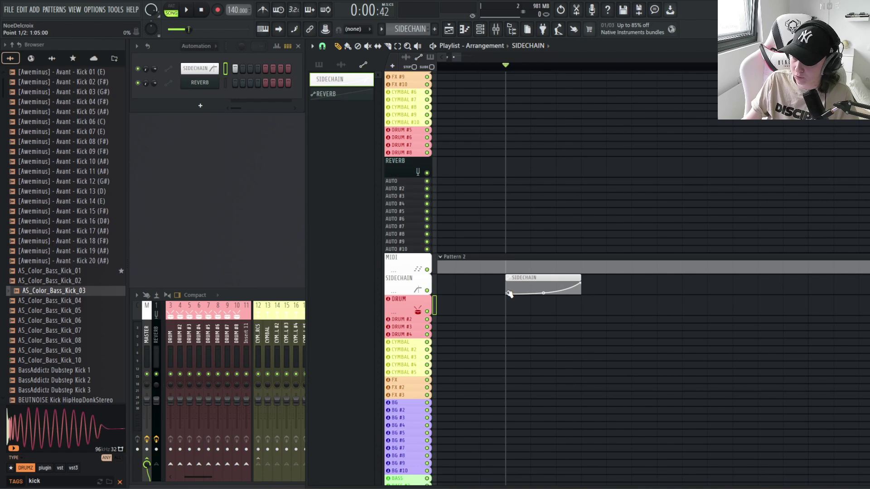
Step: Reopen the Fruity Balance effect on the SIDECHAIN insert to check its volume at the playhead
key("F9")
left_click(826, 402)
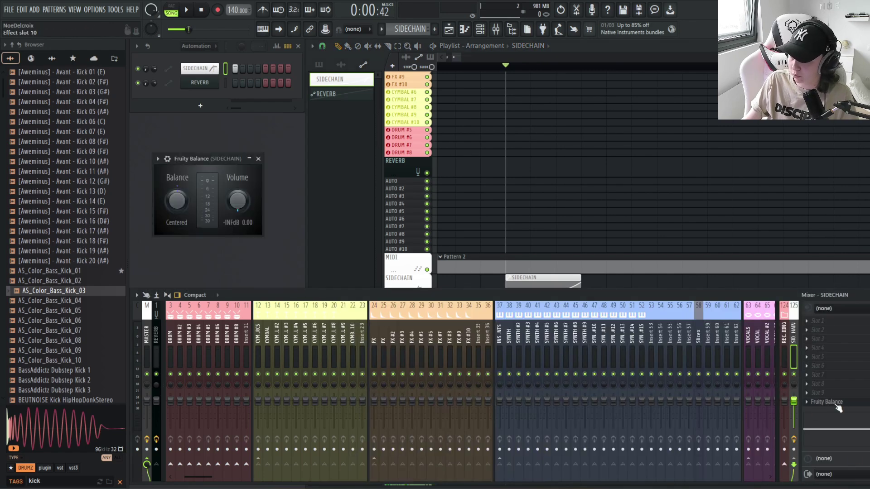
left_click(522, 259)
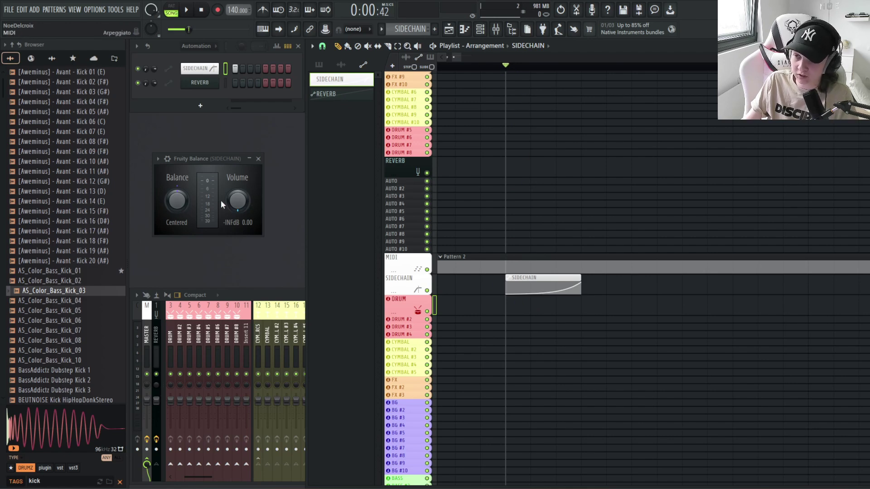
Step: Search the browser for "pad", add the 360 Pad sample as a channel and link it to mixer insert 54
left_click_drag(48, 212, 153, 161)
left_click(35, 482)
type("pad")
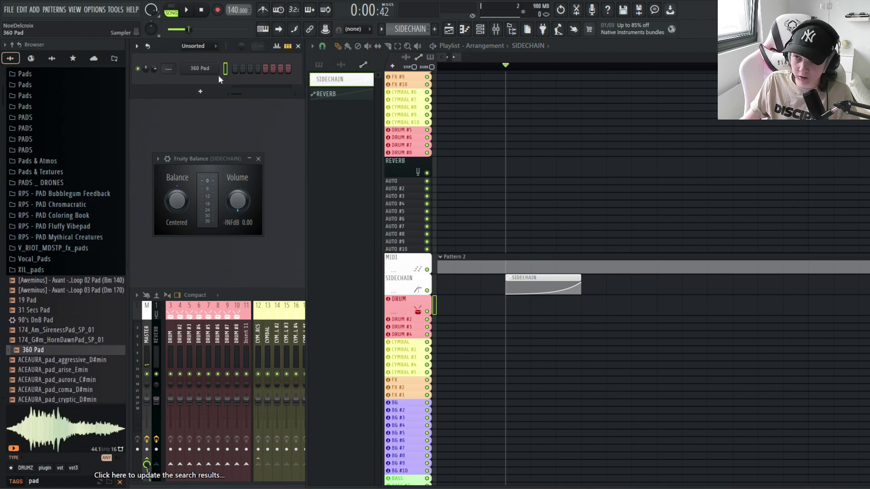
left_click(258, 296)
scroll(589, 363, "down", 10)
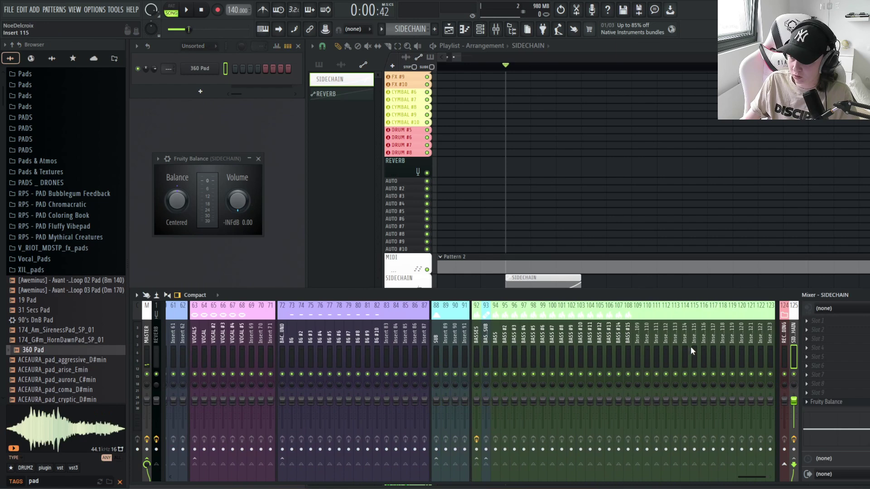
key("ctrl+l")
left_click(504, 331)
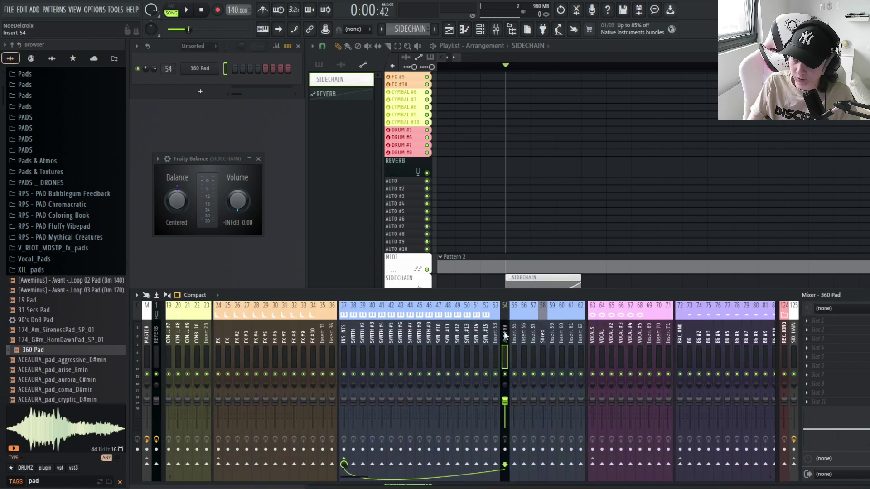
Step: Check the 360 Pad insert's routing into the INSTRUMENTS bus and play the song from the second SIDECHAIN clip
left_click(344, 338)
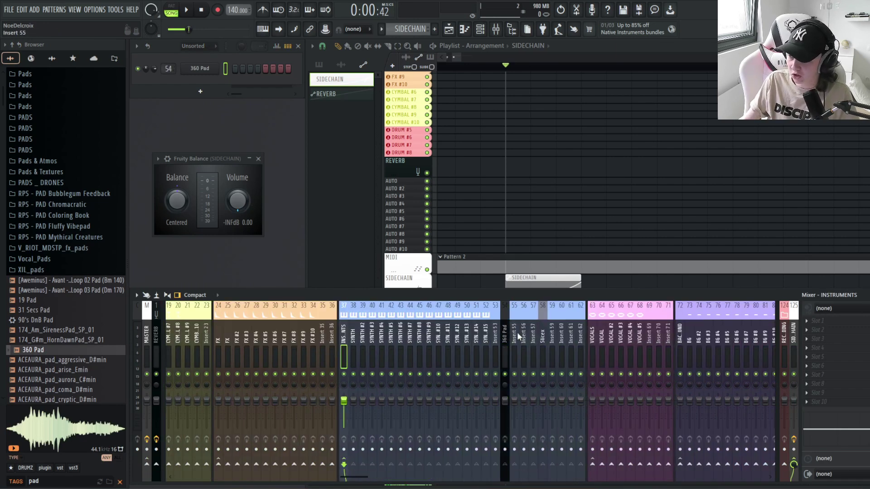
left_click(504, 338)
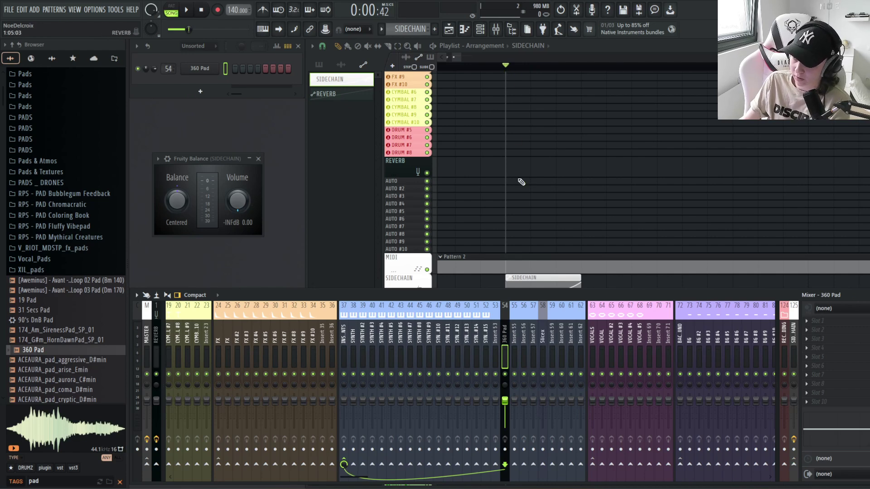
scroll(523, 195, "down", 2)
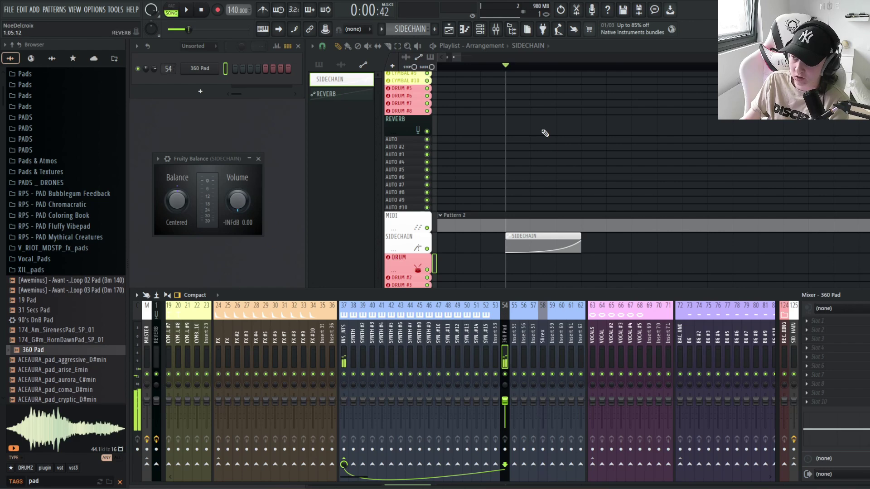
left_click(507, 68)
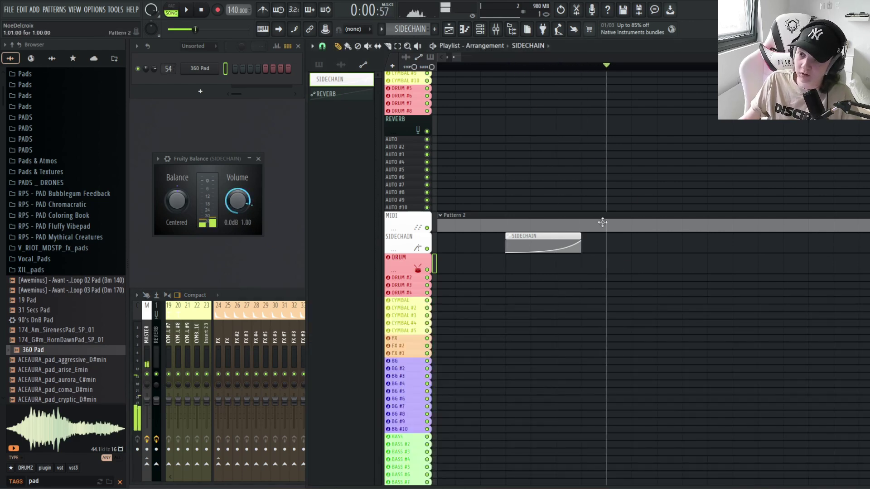
key("space")
scroll(528, 170, "down", 5)
scroll(557, 256, "up", 2)
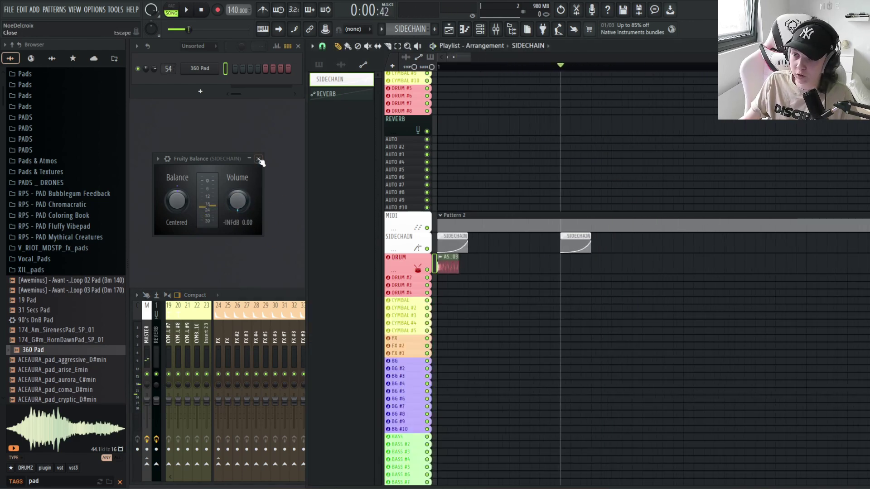
Step: Close the Fruity Balance effect and delete both SIDECHAIN automation clips from the SIDECHAIN playlist track
left_click(258, 159)
left_click(319, 65)
scroll(543, 213, "up", 2)
right_click(585, 267)
right_click(447, 268)
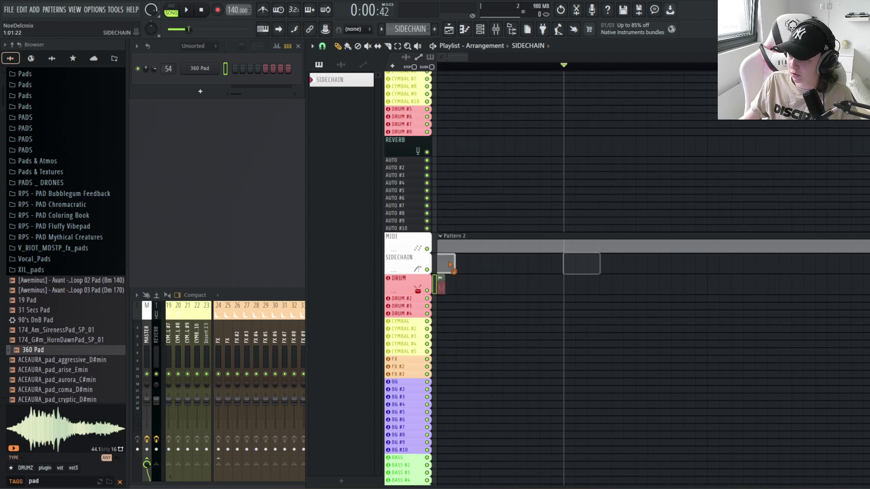
Step: Place a SIDECHAIN pattern clip on the SIDECHAIN track and move the playhead just ahead of it
left_click(341, 65)
left_click(320, 66)
left_click(330, 81)
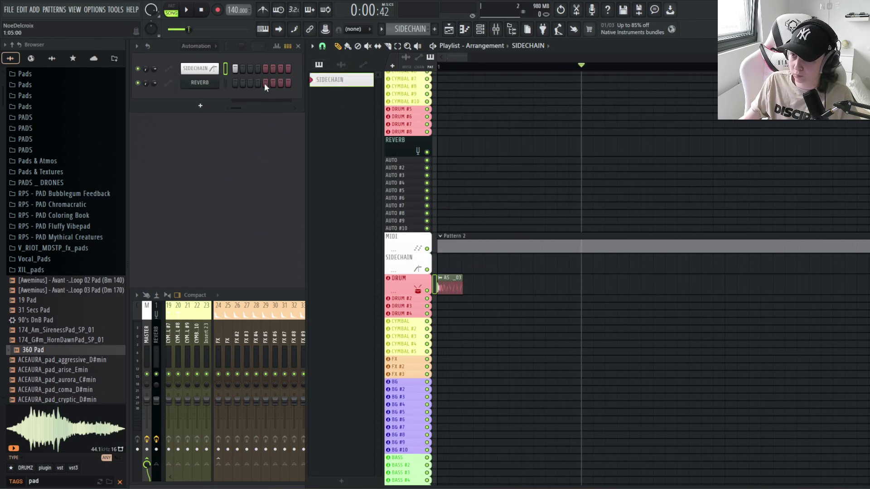
left_click(653, 267)
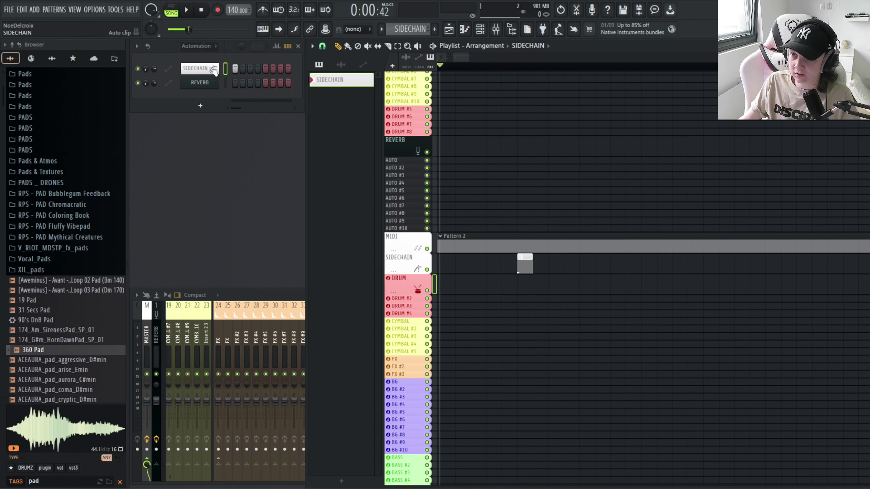
left_click(501, 65)
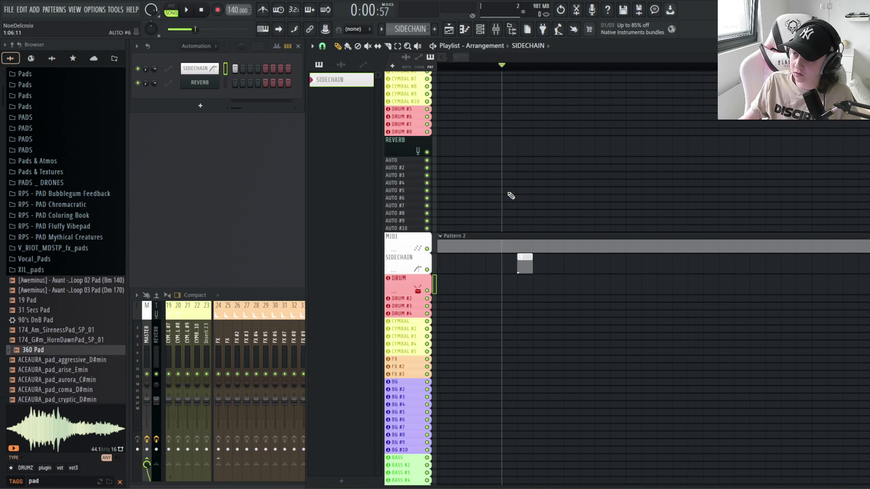
left_click(363, 65)
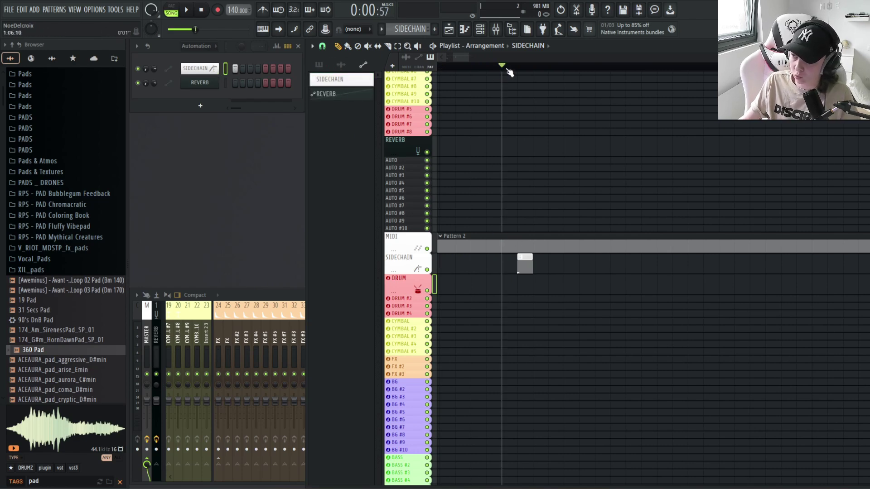
mouse_move(508, 69)
left_mouse_down()
mouse_move(536, 82)
mouse_move(518, 89)
left_mouse_up()
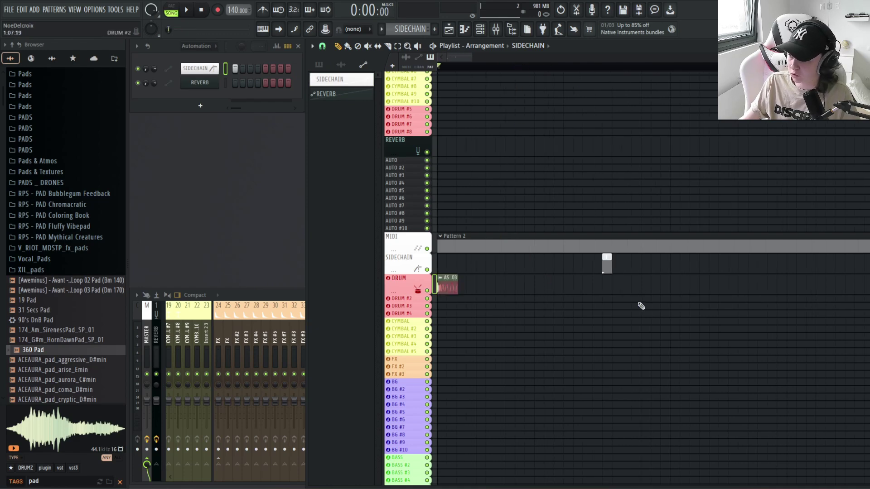
Step: Replace the SIDECHAIN pattern clip with one at step 3 of bar 1 and check the SIDECHAIN insert's Fruity Balance volume there
right_click(607, 264)
left_click(496, 265)
scroll(486, 264, "up", 4)
scroll(485, 265, "up", 2)
left_click(505, 66)
left_click(300, 299)
scroll(594, 175, "down", 6)
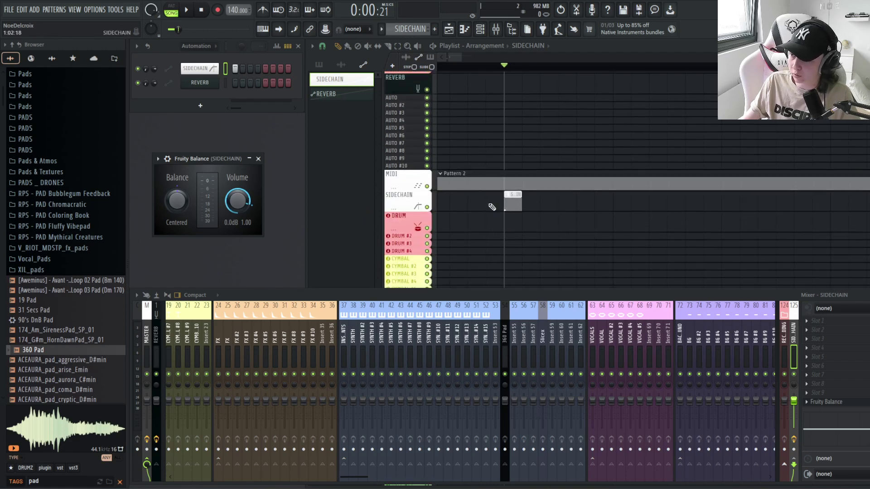
Step: Return the playhead to the song start and delete the SIDECHAIN pattern clip and the drum clip
right_click(502, 151)
scroll(499, 136, "down", 2)
scroll(497, 132, "up", 3)
left_click(439, 67)
left_click(258, 160)
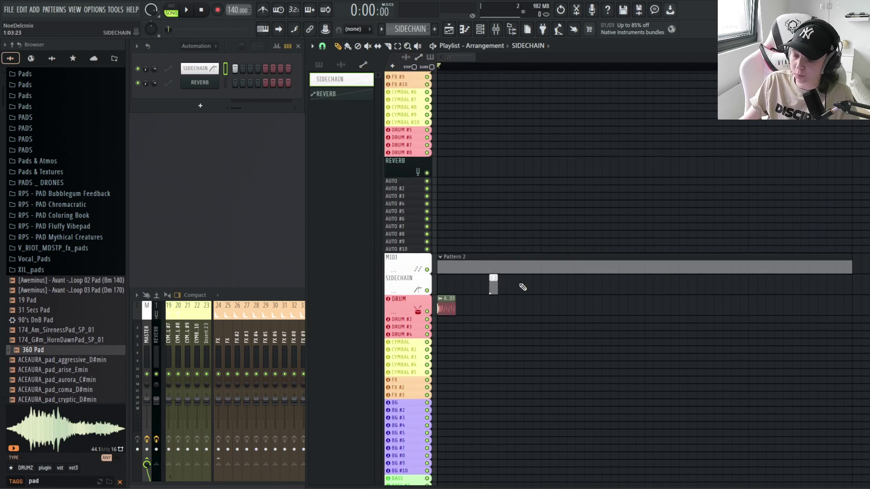
right_click(493, 292)
right_click(448, 304)
scroll(447, 304, "up", 2)
Step: Examine the Fruity Reeverb 2, Dimension Expander and Fruity Balance effects on the REVERB mixer insert
left_click(297, 297)
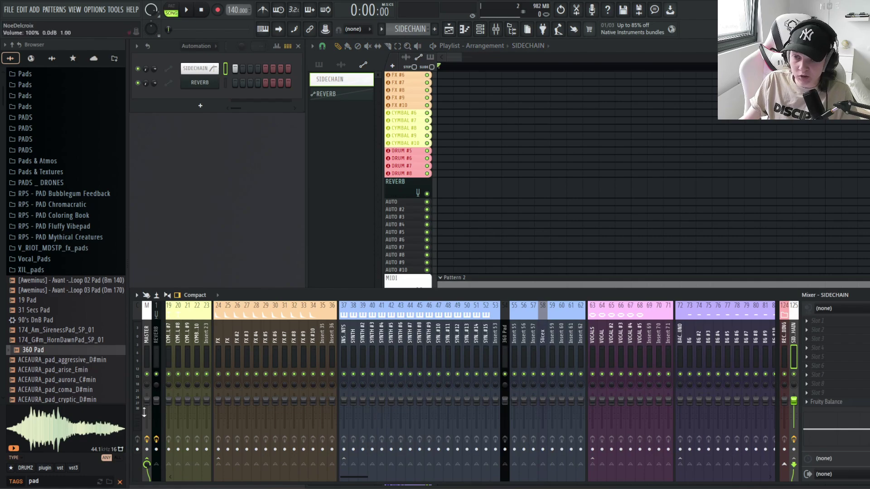
left_click(146, 343)
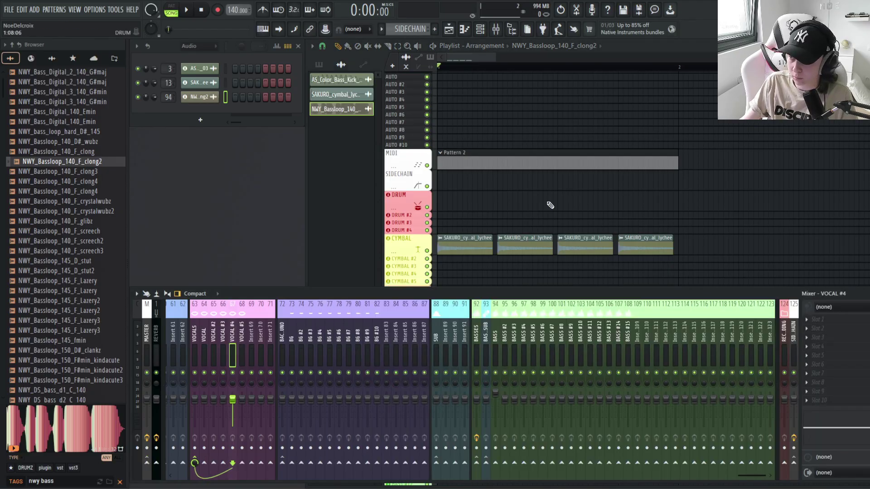
scroll(548, 204, "down", 4)
scroll(213, 325, "up", 10)
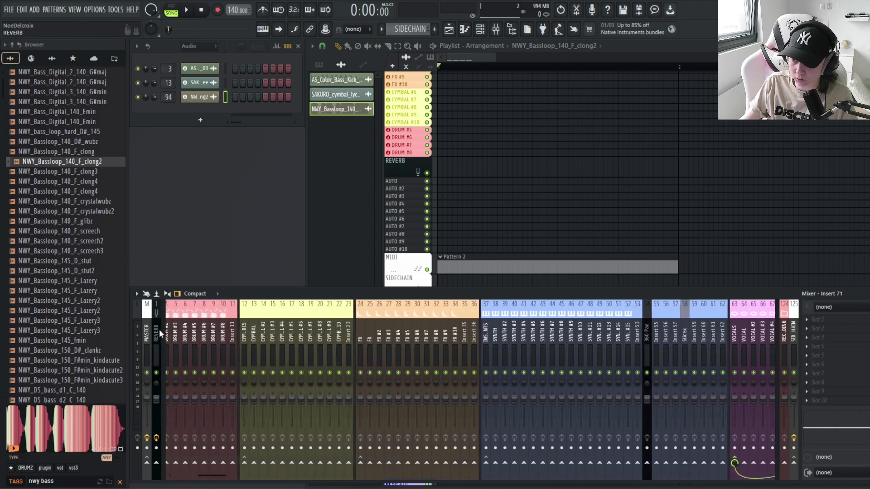
left_click(159, 323)
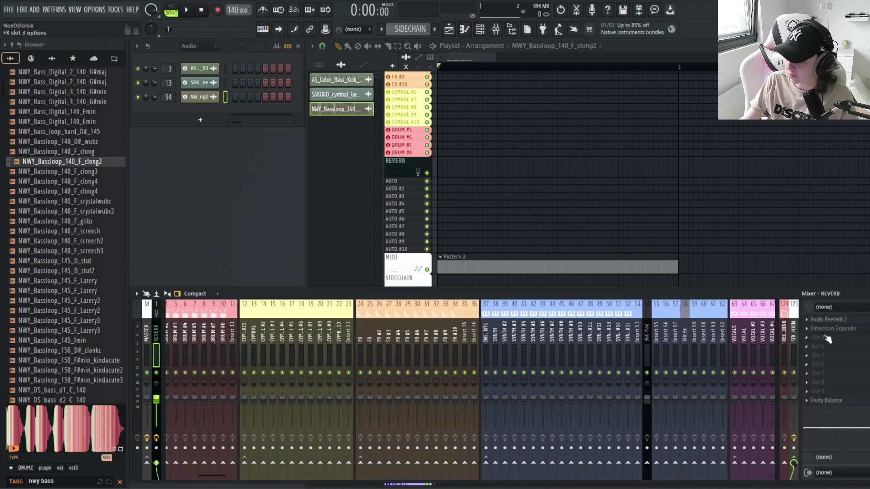
left_click(826, 319)
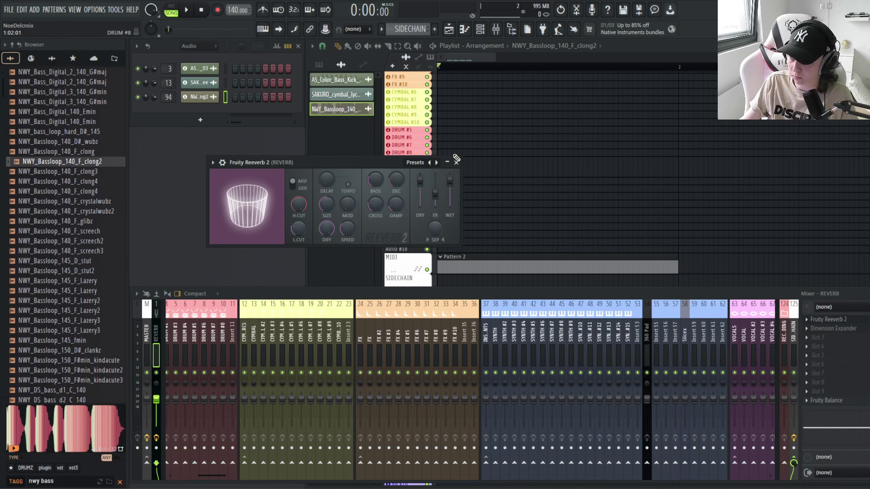
left_click(833, 328)
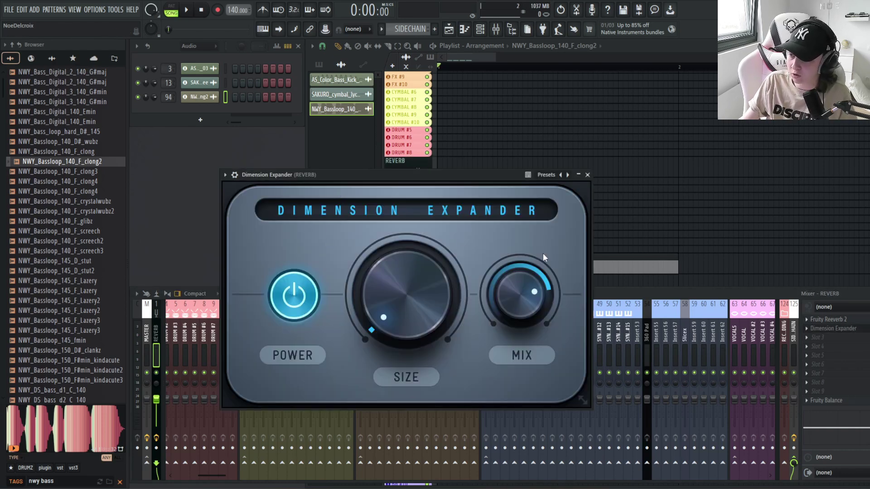
left_click(827, 400)
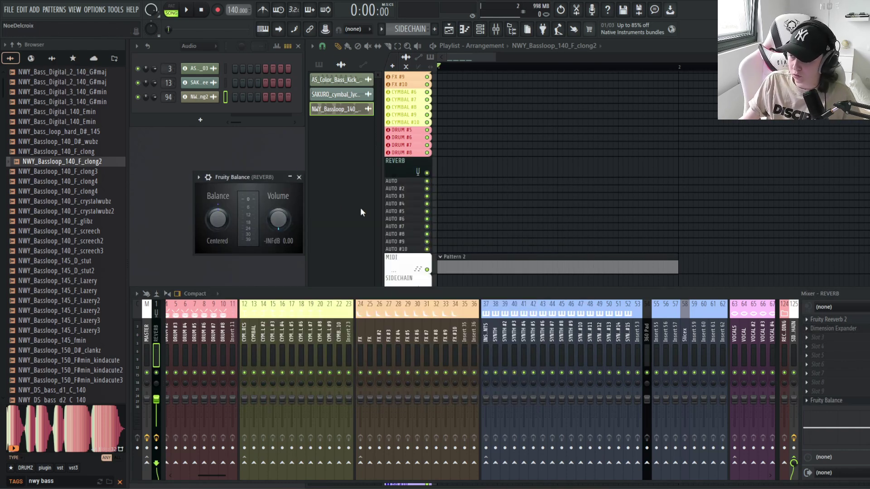
left_click(299, 177)
Step: Place a REVERB automation clip on the REVERB playlist track and remove it again
scroll(473, 178, "down", 1)
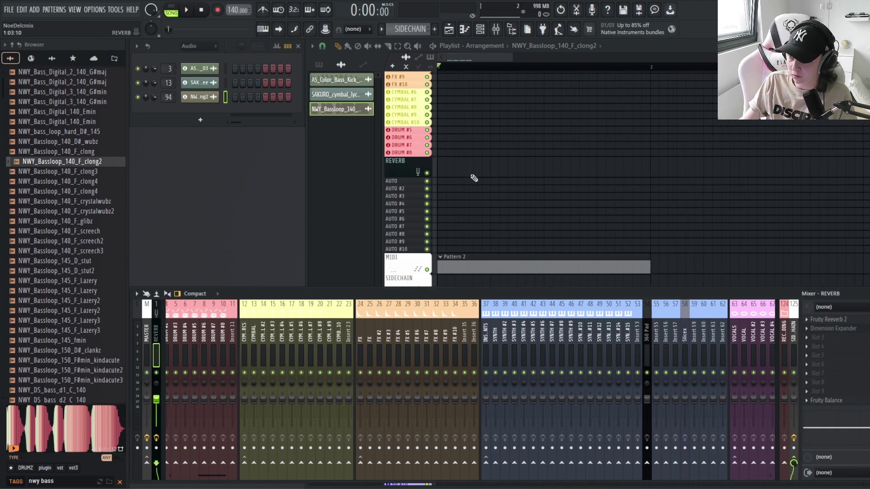
scroll(474, 178, "down", 1)
left_click(363, 65)
left_click(348, 96)
scroll(474, 169, "up", 3)
left_click(476, 168)
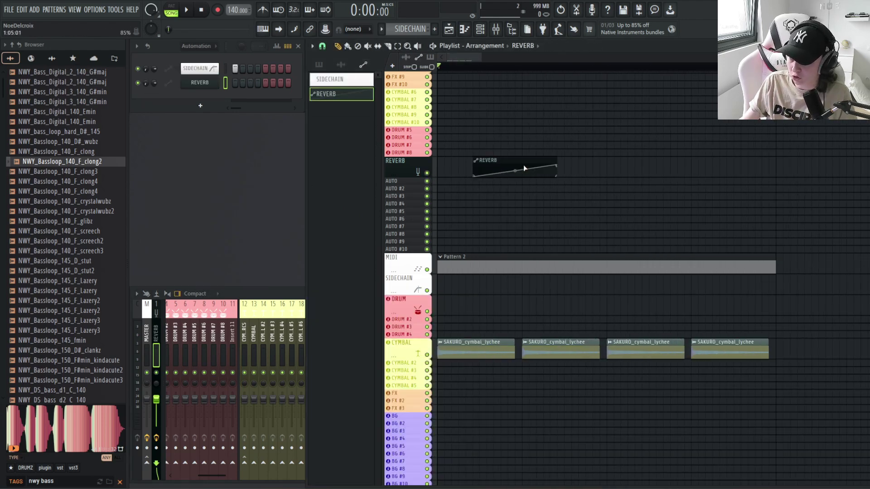
left_click_drag(524, 164, 475, 187)
right_click(479, 164)
Step: Play the cymbal loop briefly and delete all SAKURO_cymbal_lychee clips except the first one
key("F9")
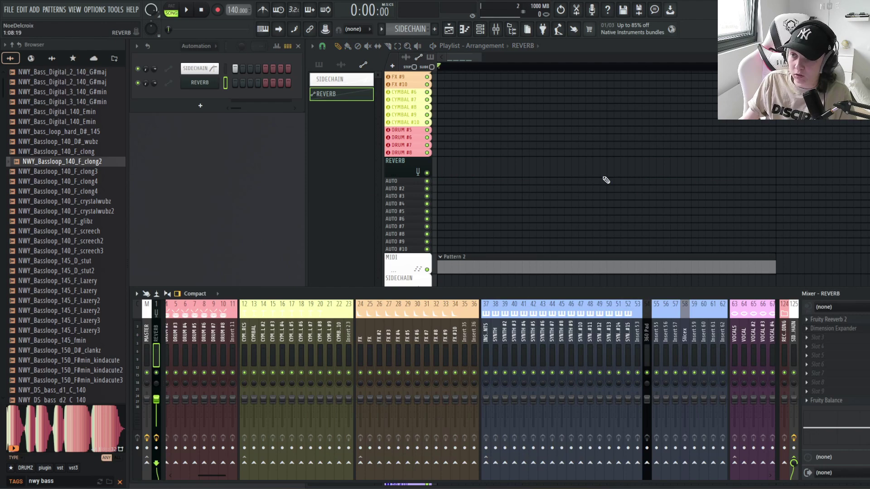
key("F5")
scroll(543, 217, "up", 1)
scroll(524, 369, "down", 2)
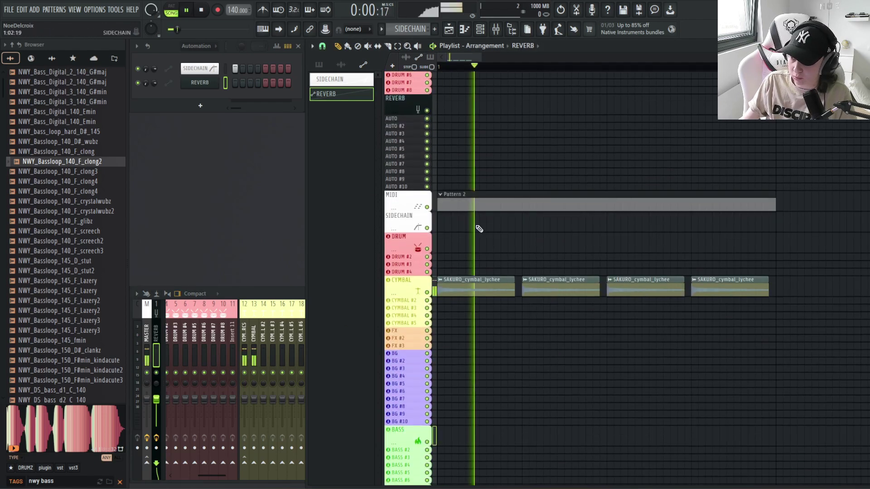
right_click(646, 290)
right_click(730, 290)
right_click(562, 292)
Step: Enable the CYMBAL insert's send to REVERB and play the song with a REVERB automation clip placed at step 5 of bar 1
left_click(254, 339)
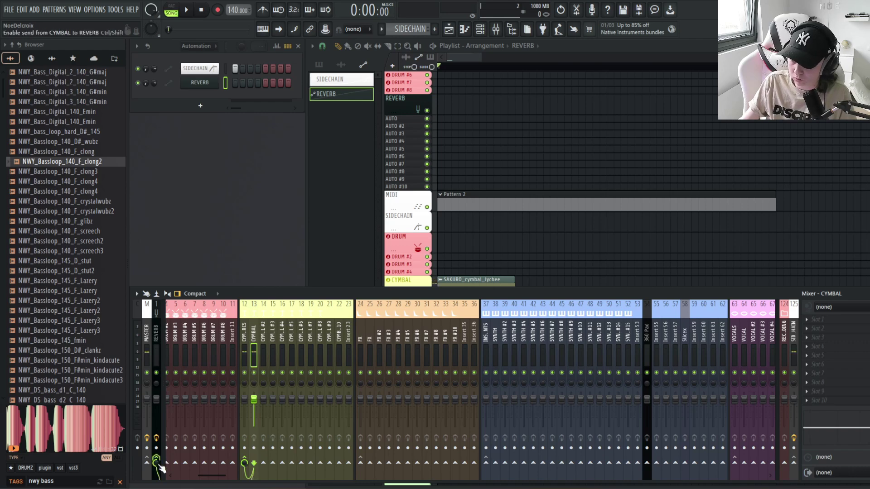
left_click(524, 237)
scroll(431, 132, "up", 1)
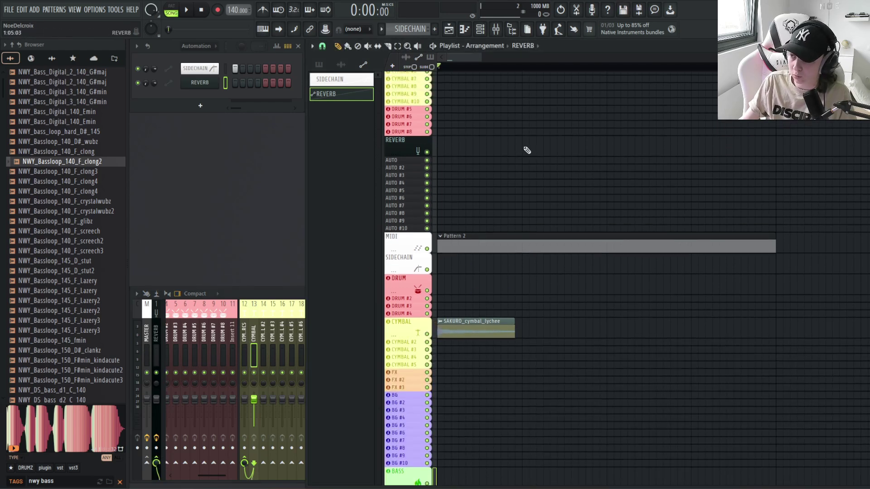
left_click(525, 145)
key("space")
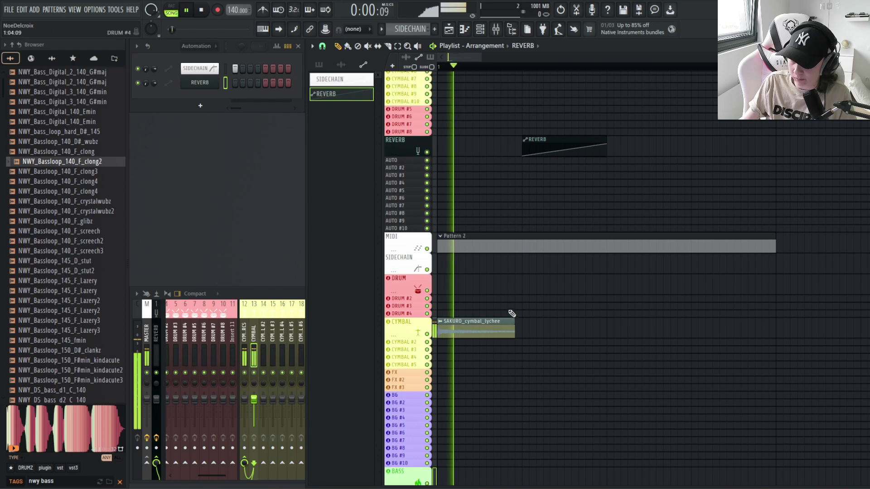
key("space")
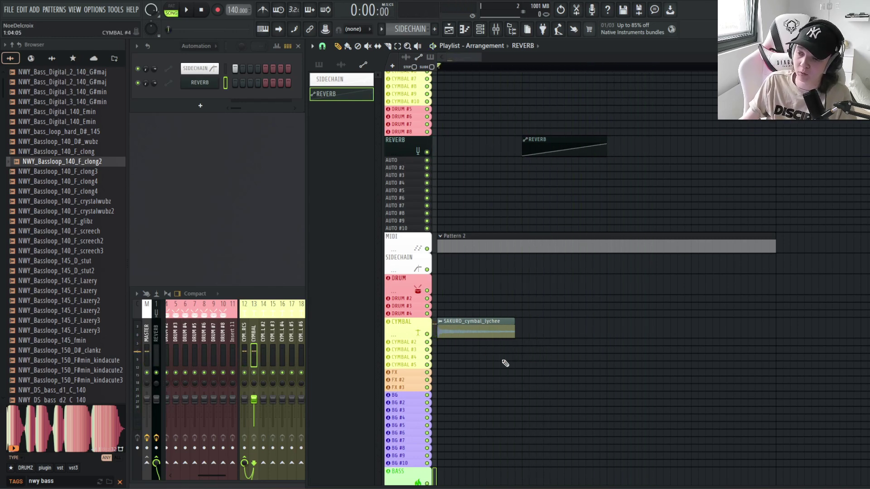
Step: Delete the remaining cymbal clip and the REVERB automation clip from the playlist
left_click_drag(513, 333, 522, 327)
right_click(495, 328)
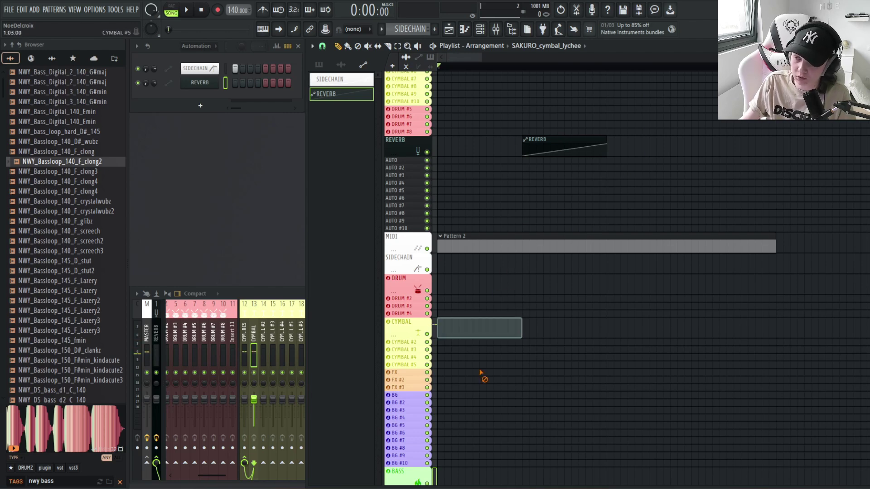
scroll(544, 294, "up", 3)
scroll(551, 286, "down", 1)
scroll(552, 238, "down", 2)
right_click(487, 209)
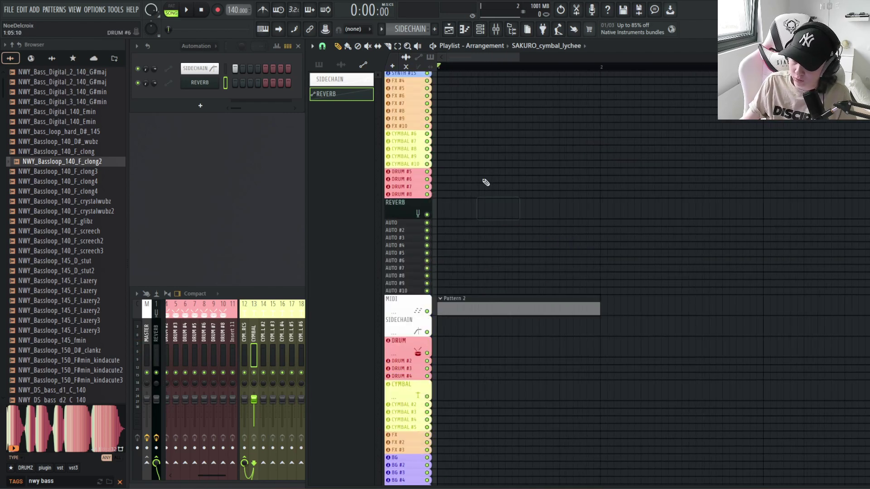